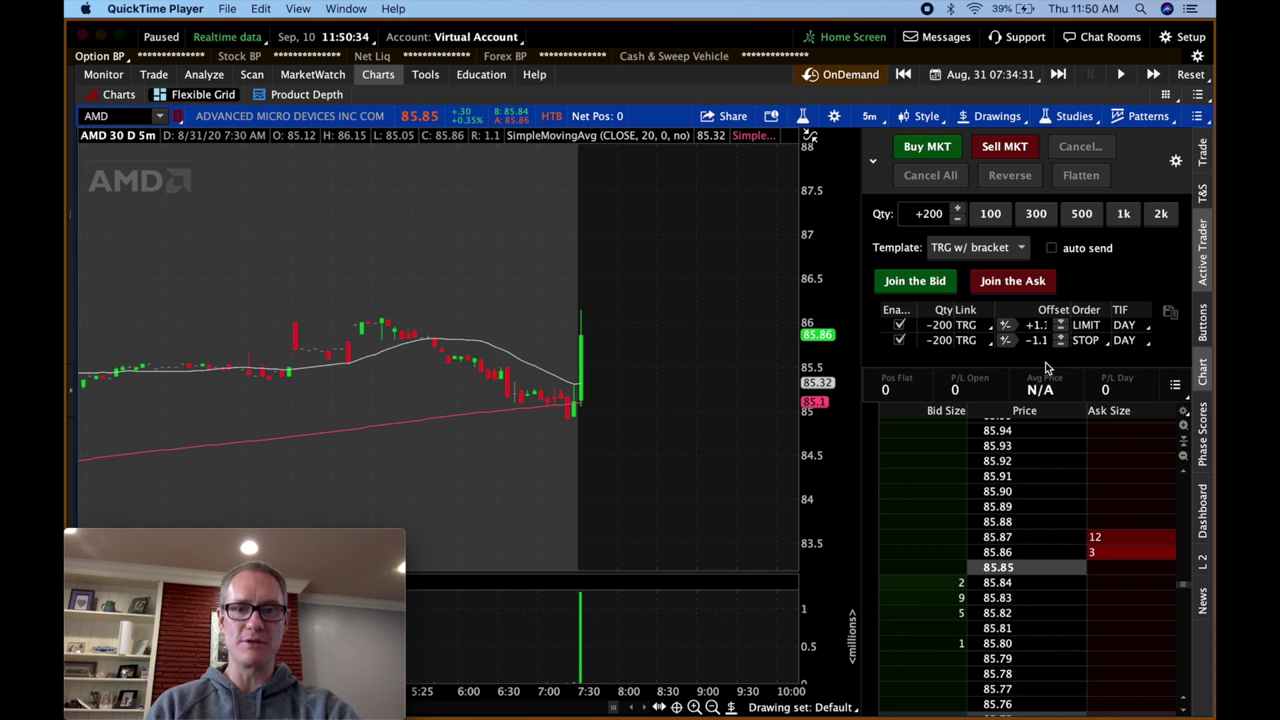
Step: Zoom the AMD 5-minute chart into the early-morning bars, about 6:45 to 8:30
click(437, 358)
mouse_move(437, 358)
mouse_down()
mouse_move(669, 369)
mouse_move(697, 348)
mouse_up()
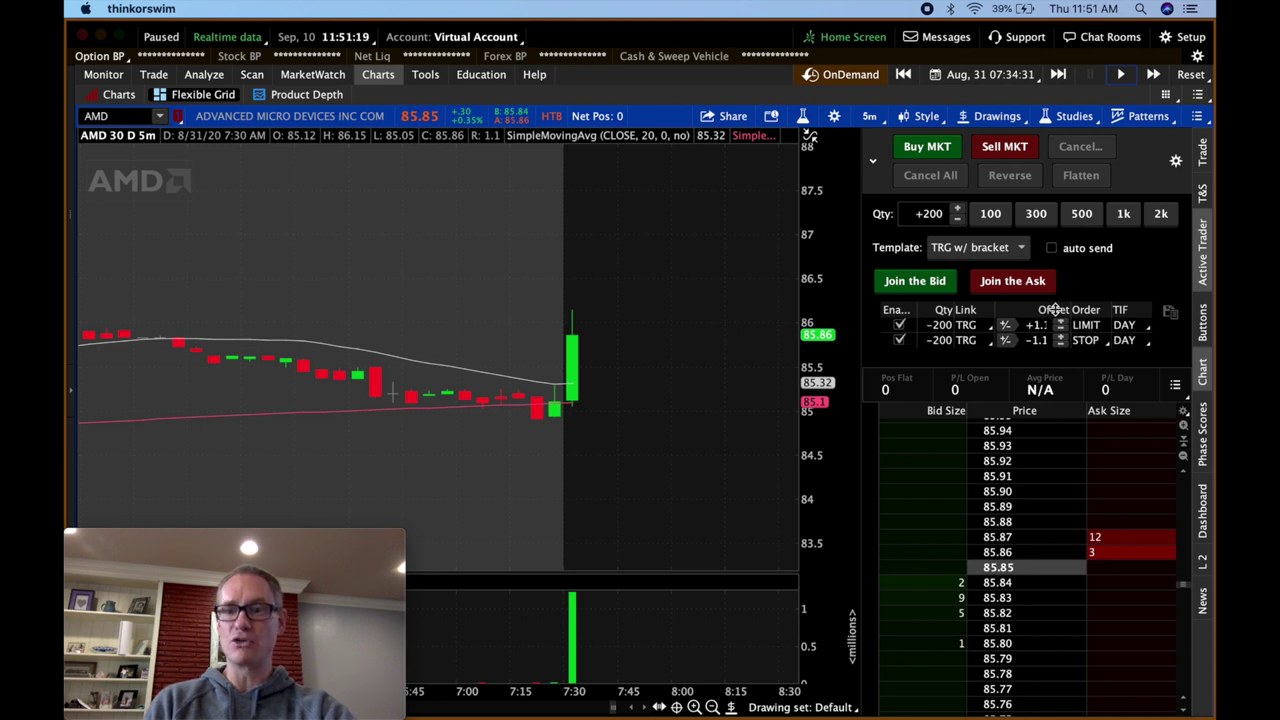
scroll(988, 527, up, 5)
Step: Scroll the Active Trader ladder up to show the 86.19–86.00 price levels
scroll(988, 527, up, 3)
scroll(988, 527, up, 2)
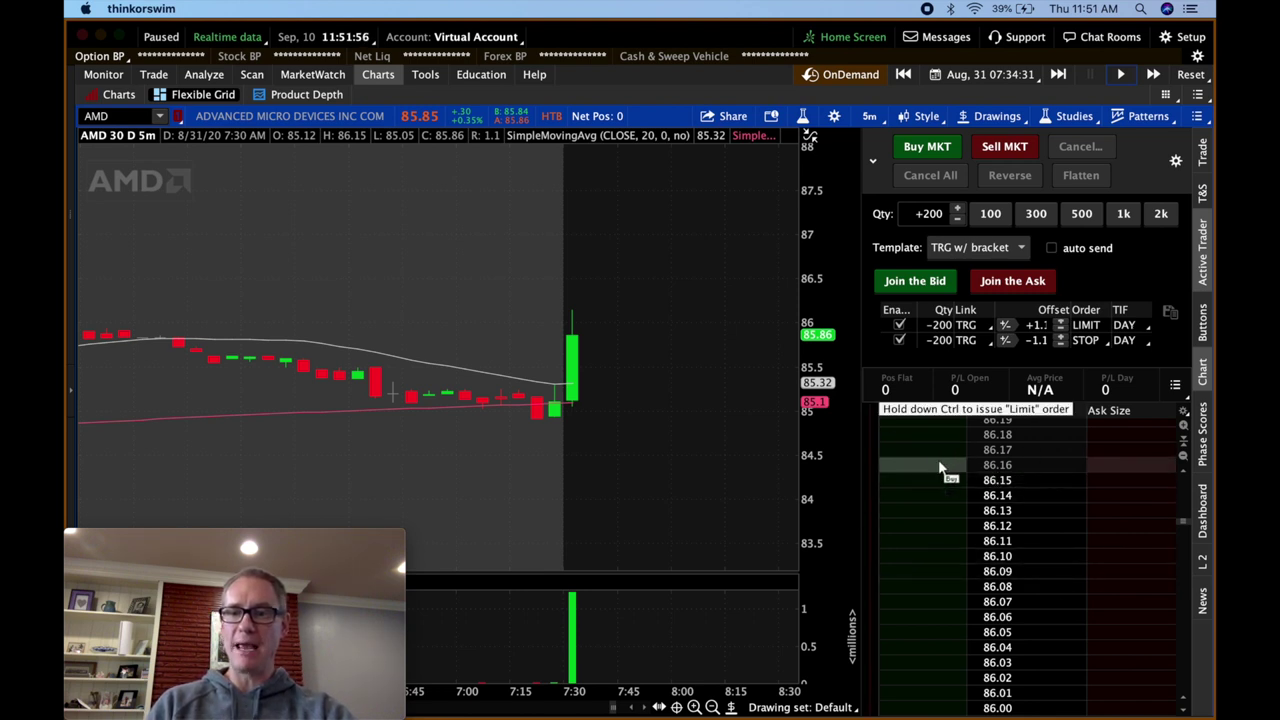
Step: Send a 200-share AMD buy stop at 86.16 with ±1.10 OCO bracket exits
click(932, 470)
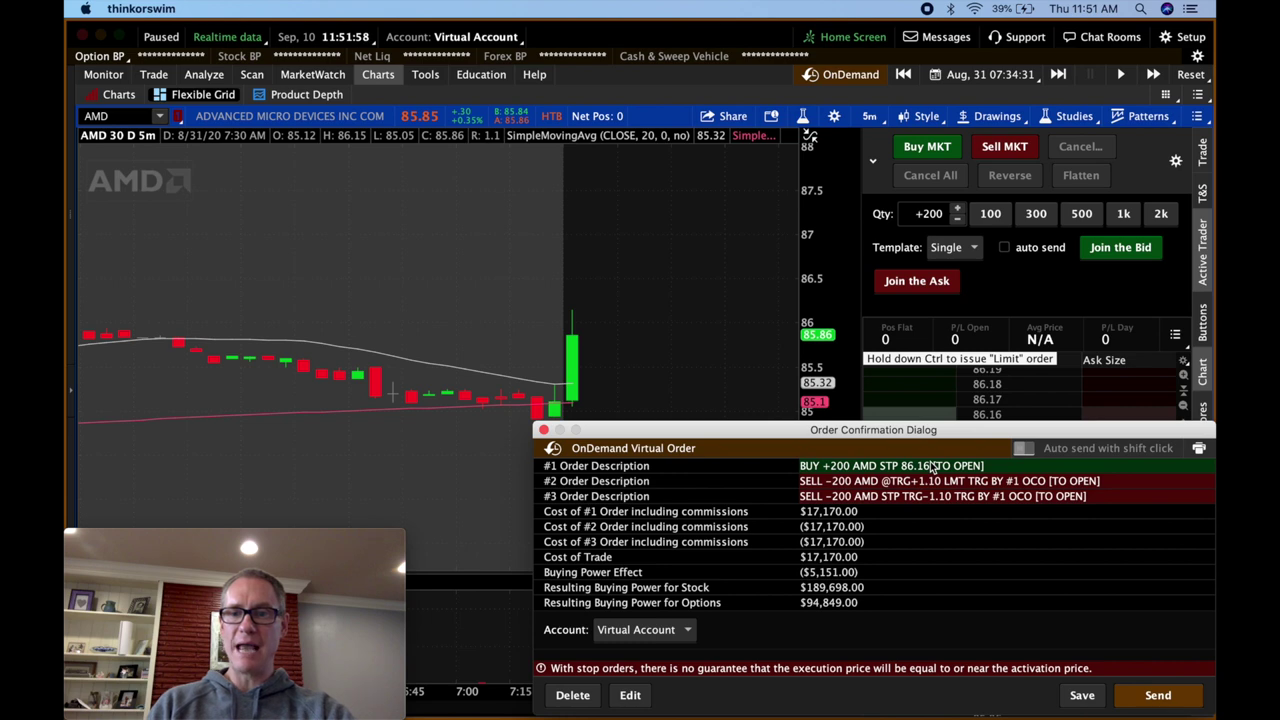
click(632, 694)
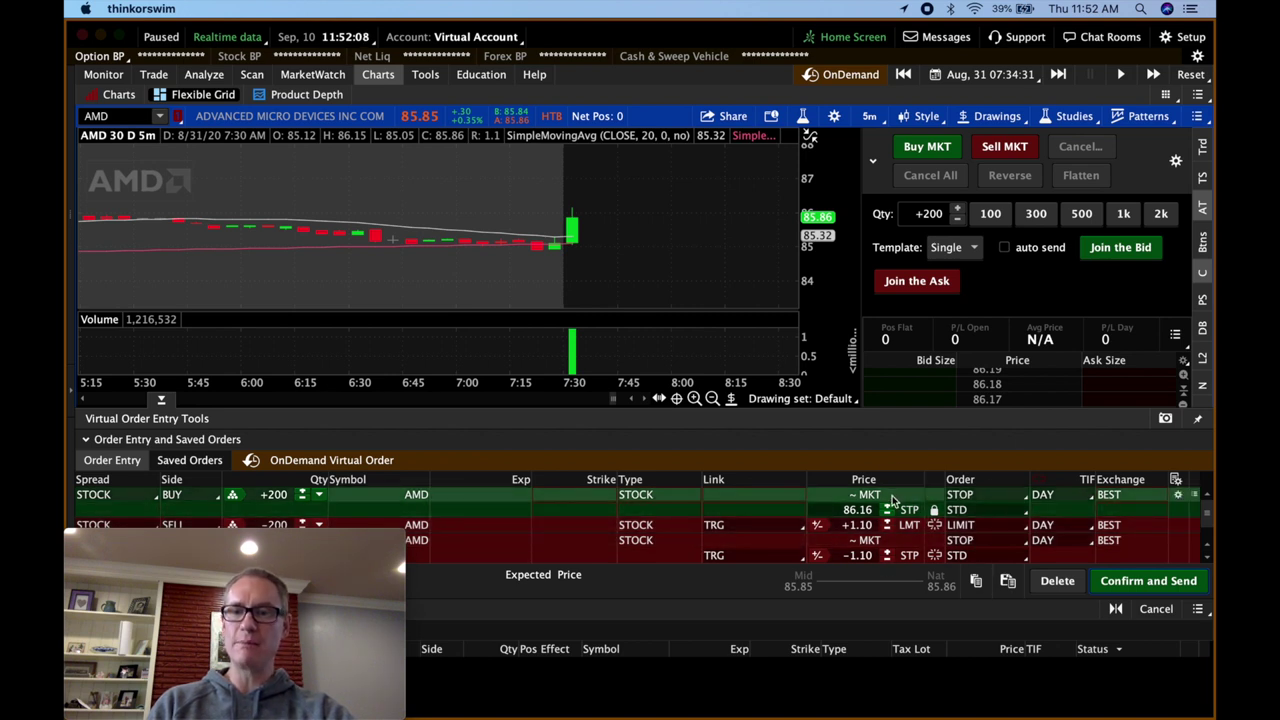
click(1134, 587)
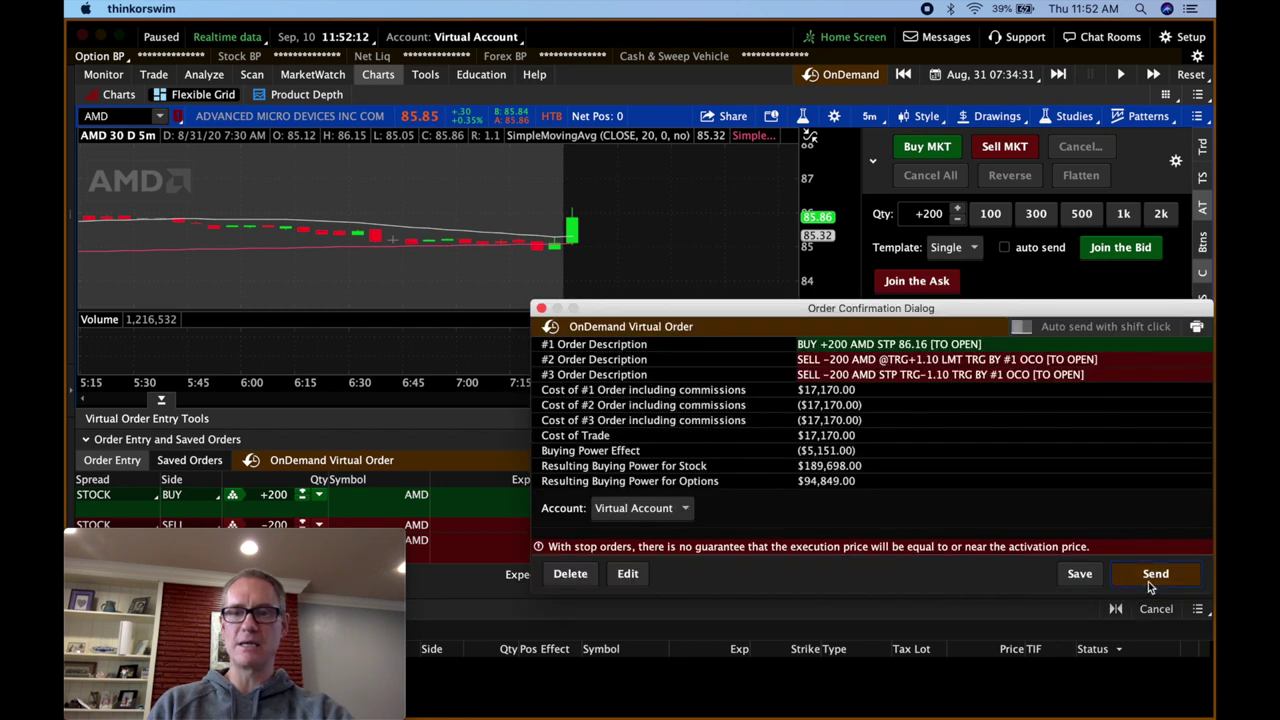
click(1150, 578)
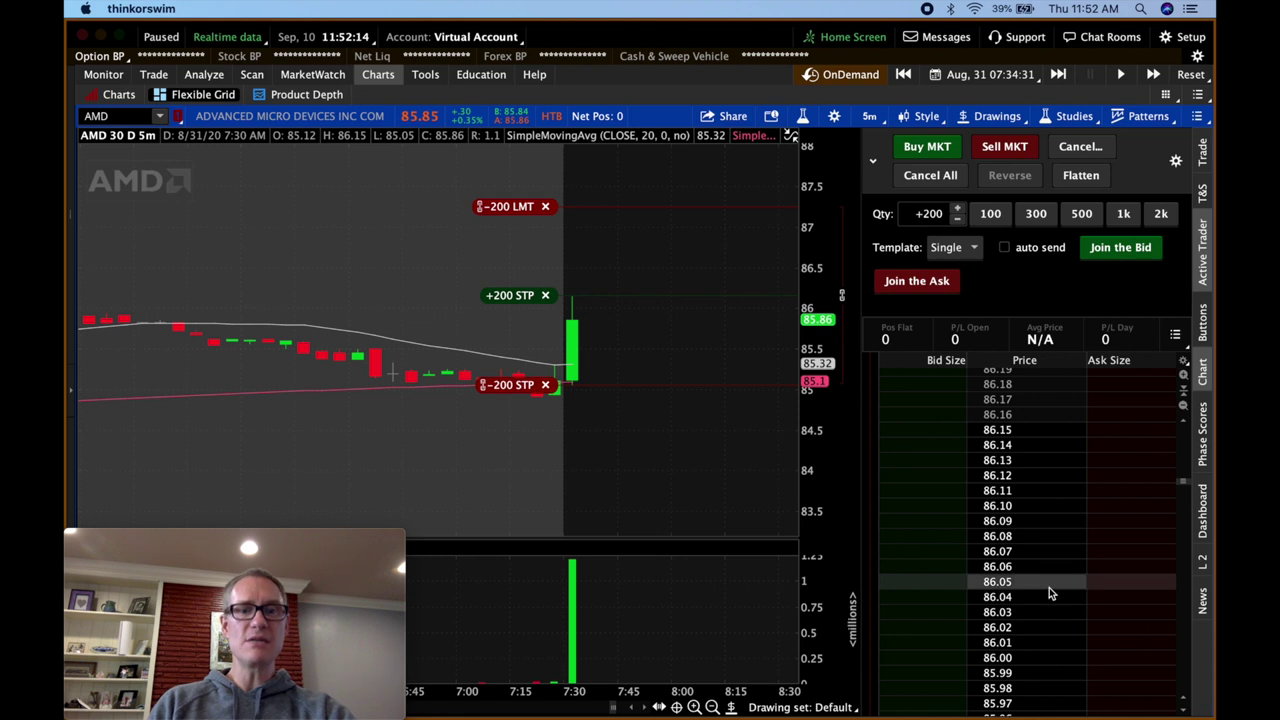
Step: Start the OnDemand replay from about 07:35 with the bracket orders working
scroll(730, 466, left, 3)
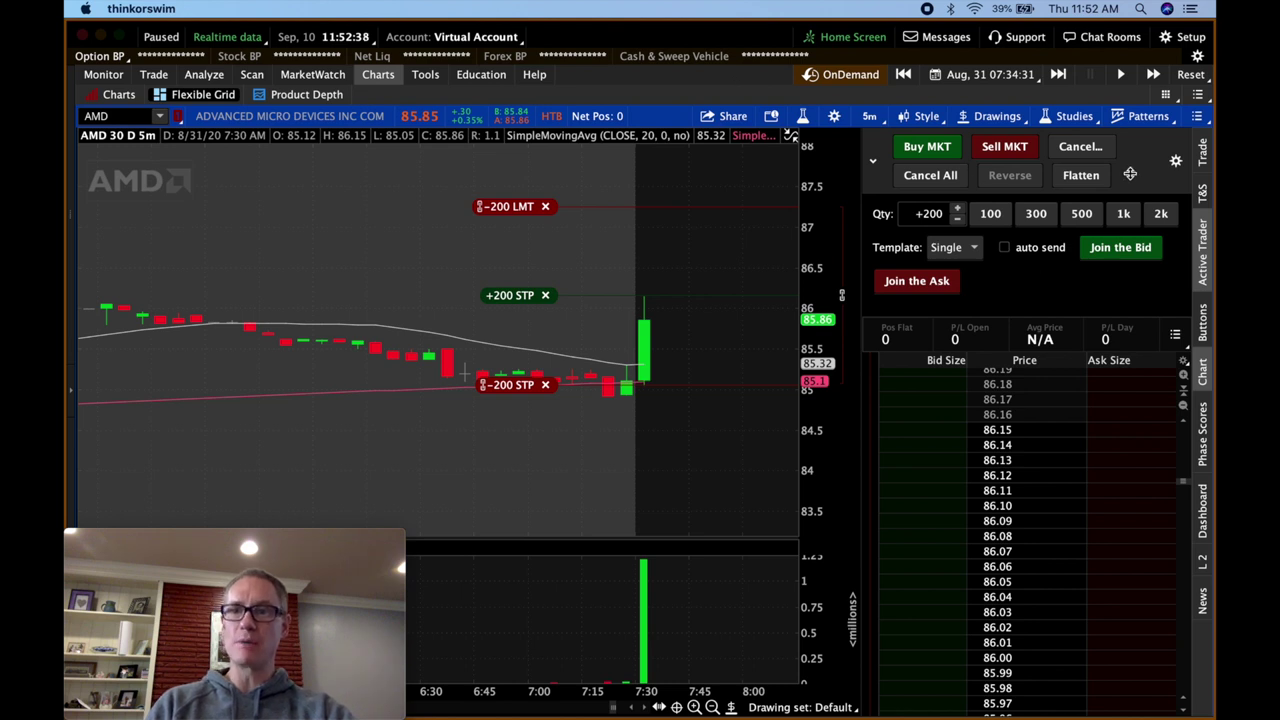
click(1120, 75)
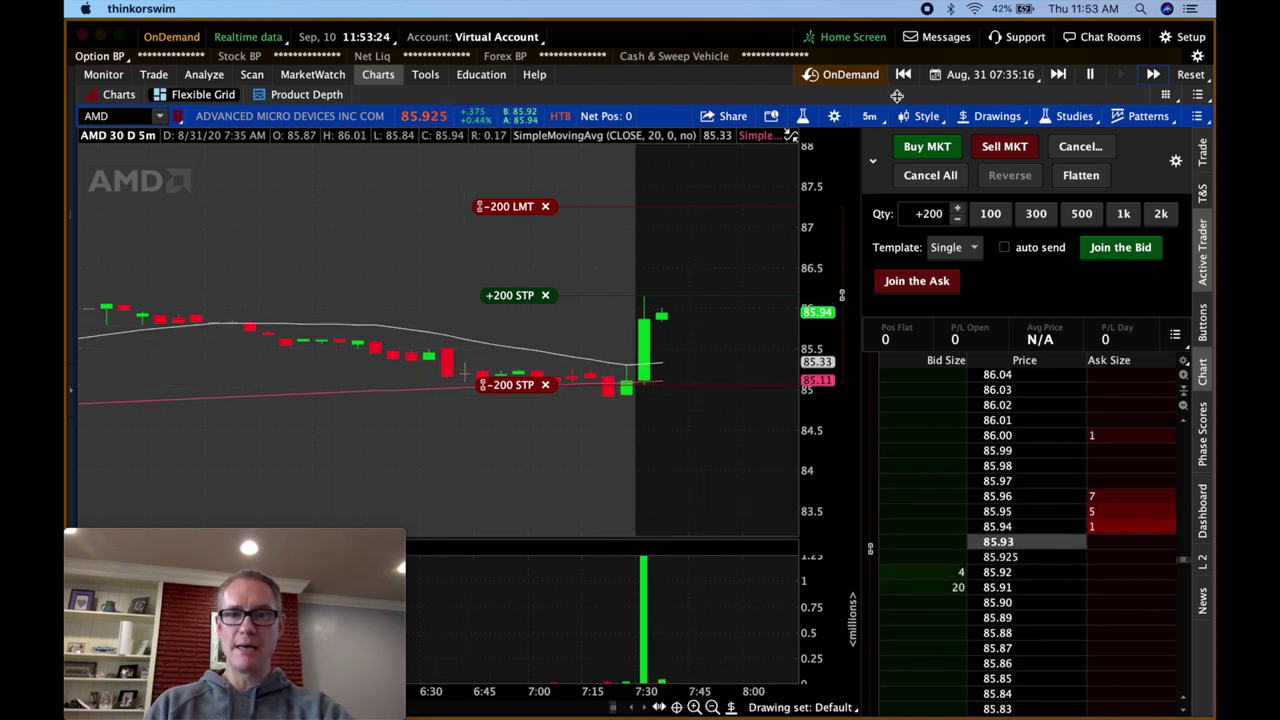
Step: Step the replay ahead twice by ten minutes to about 07:59
click(1058, 76)
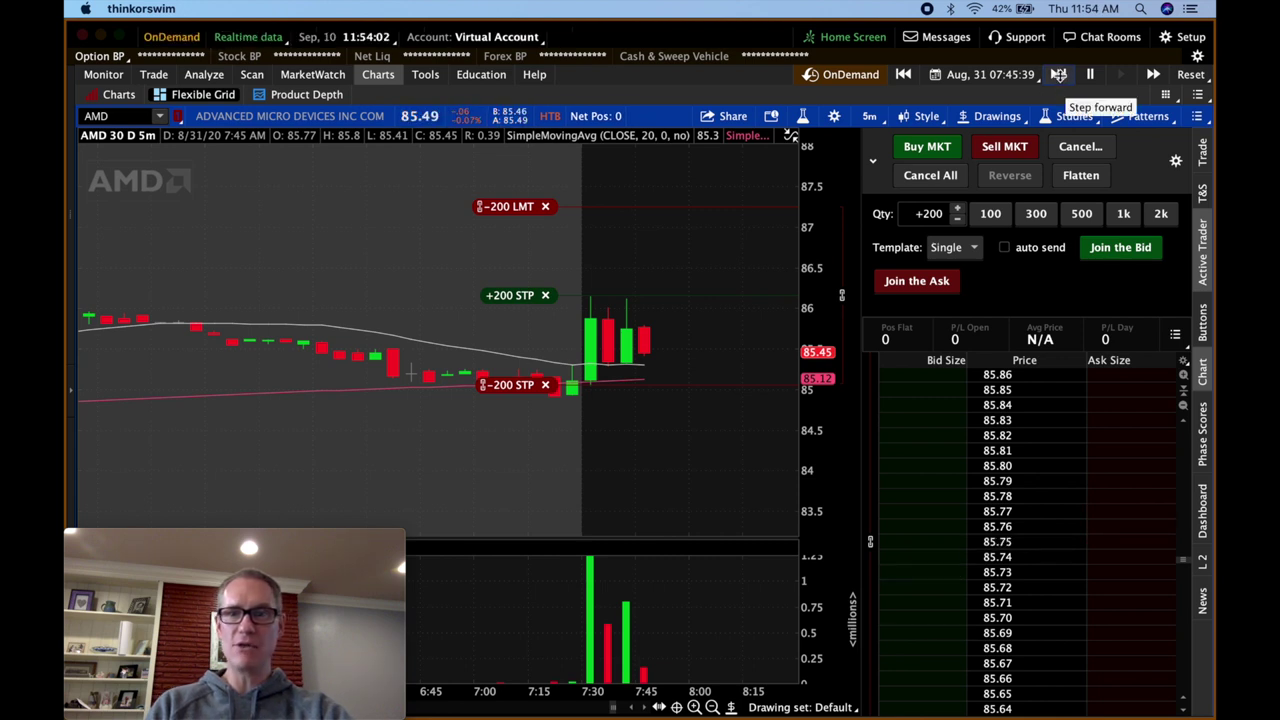
click(1058, 74)
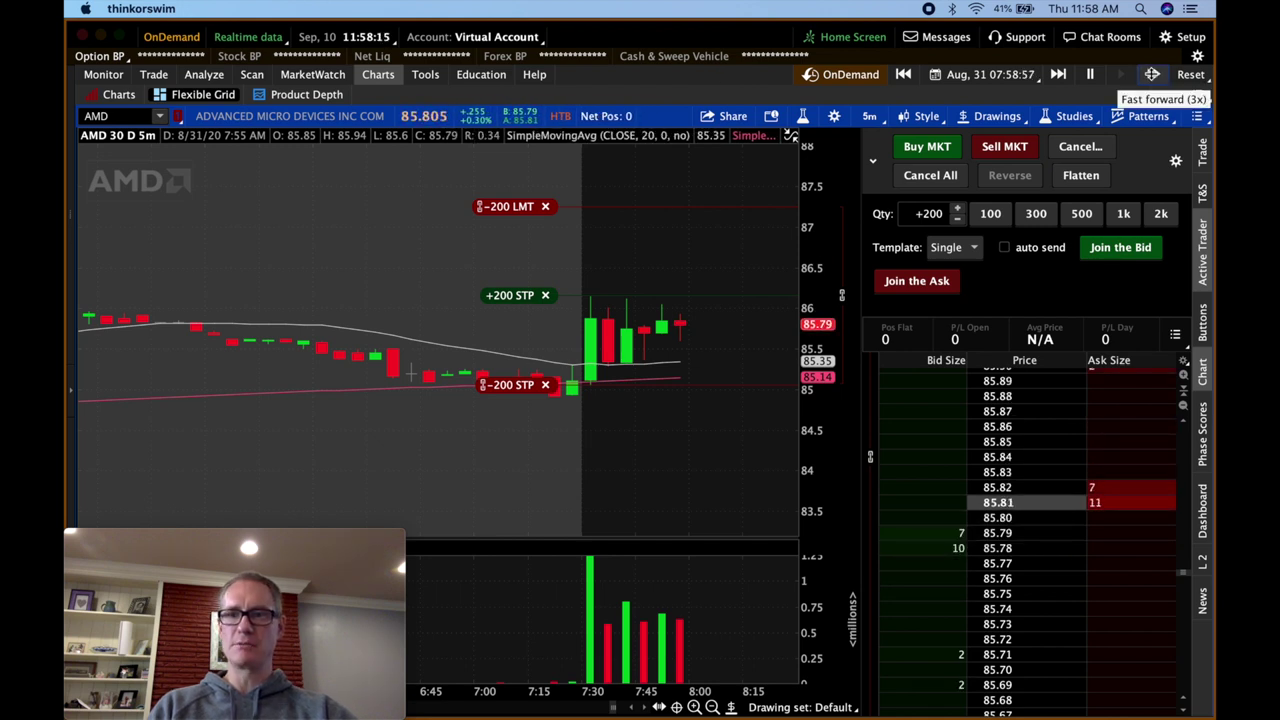
Step: Run the replay at 3x speed until the buy stop fills at 86.23
click(1152, 74)
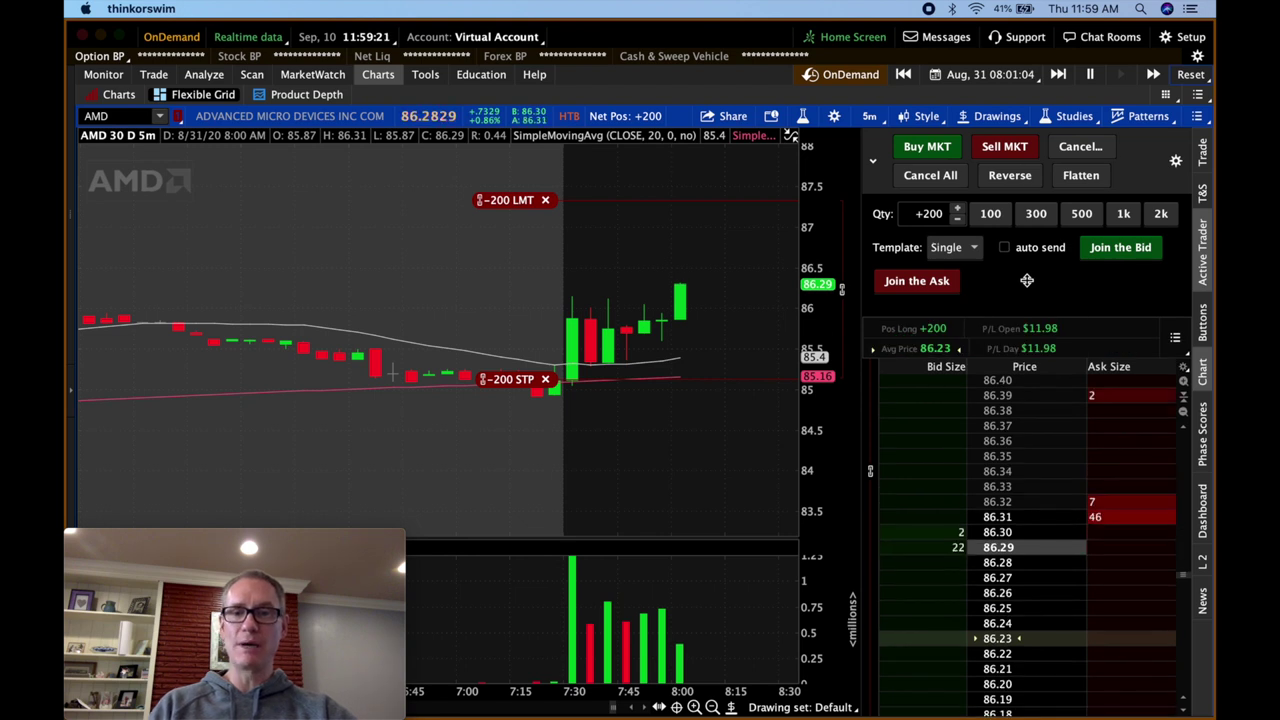
Step: Advance the replay at 3x and two ten-minute jumps, then exit OnDemand to live data
click(1154, 75)
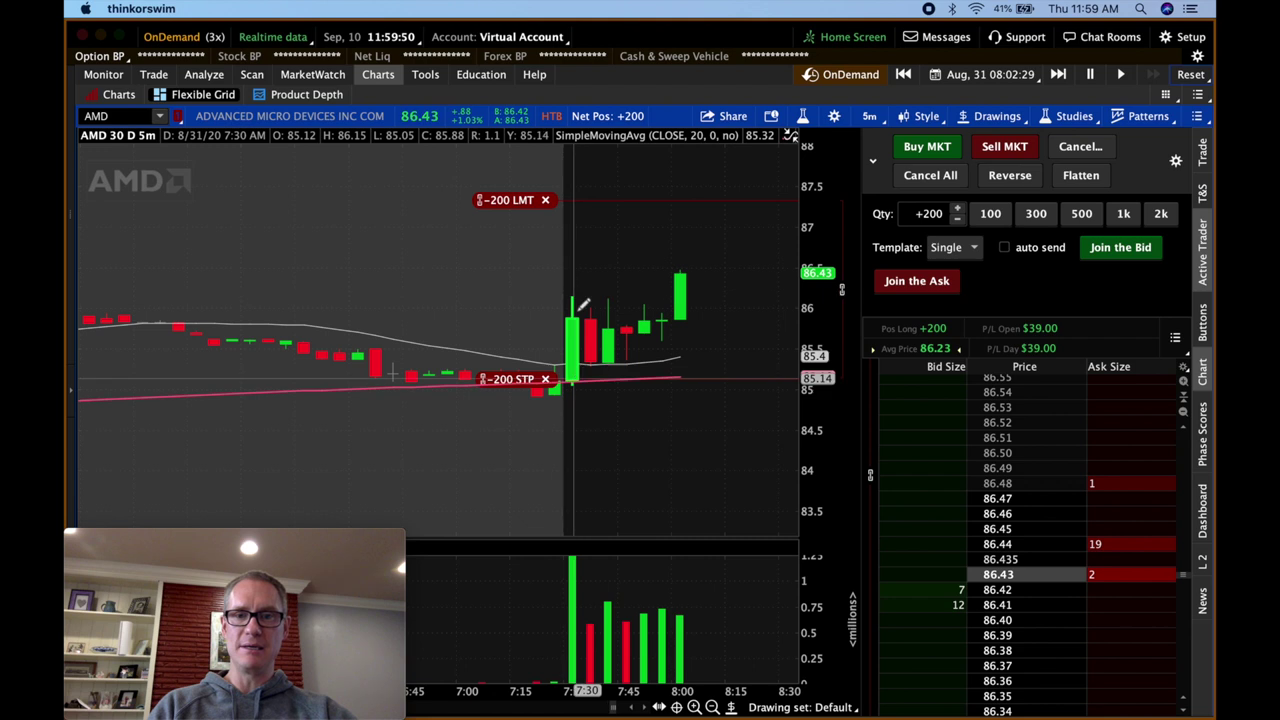
scroll(679, 290, right, 3)
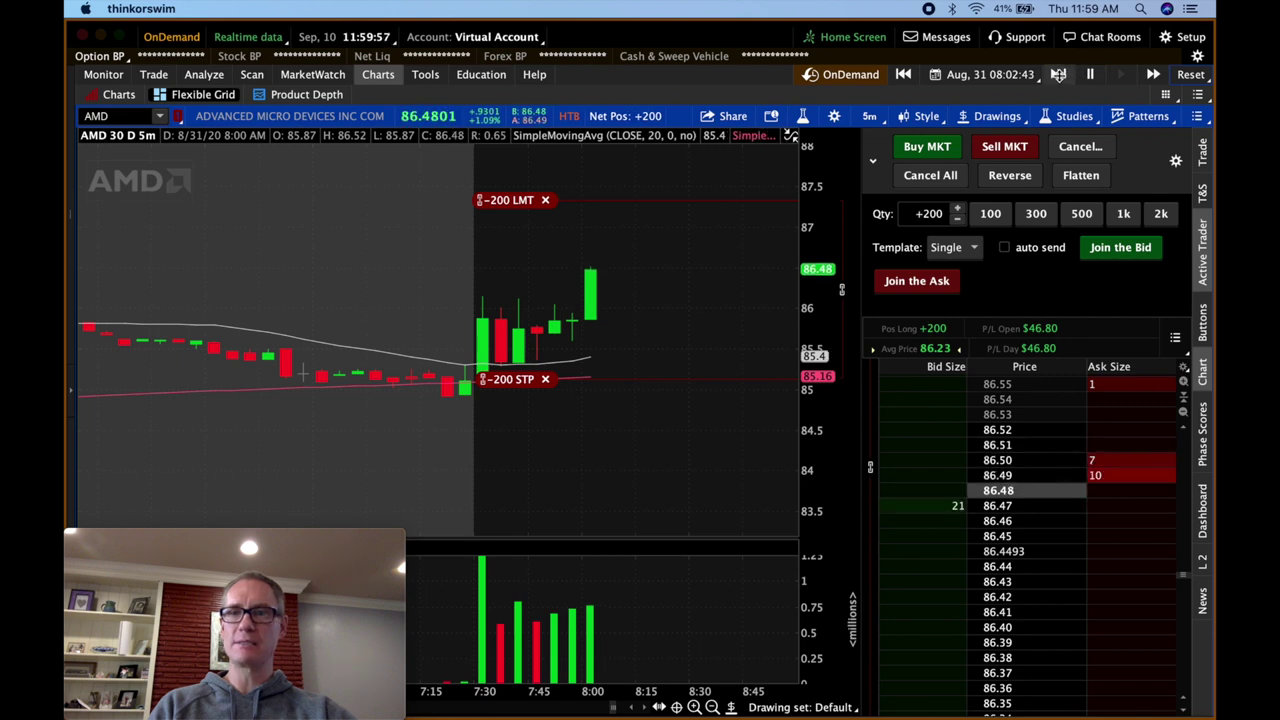
click(1058, 74)
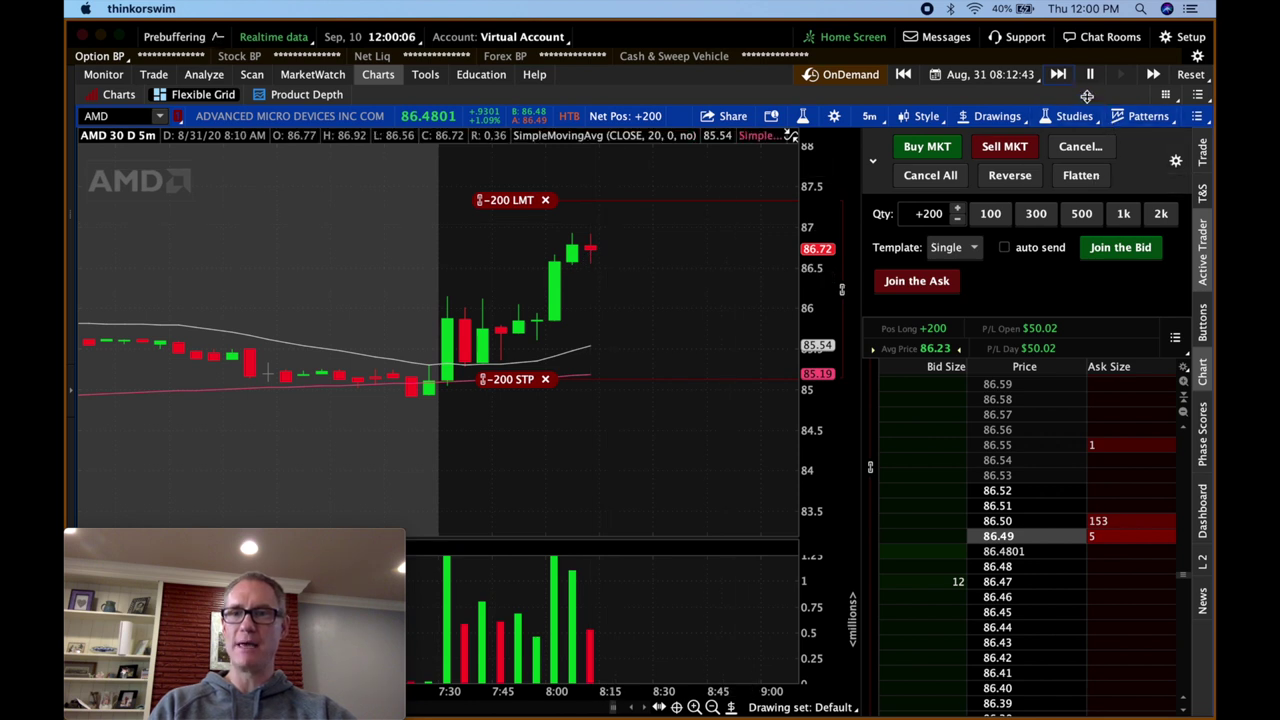
click(1059, 74)
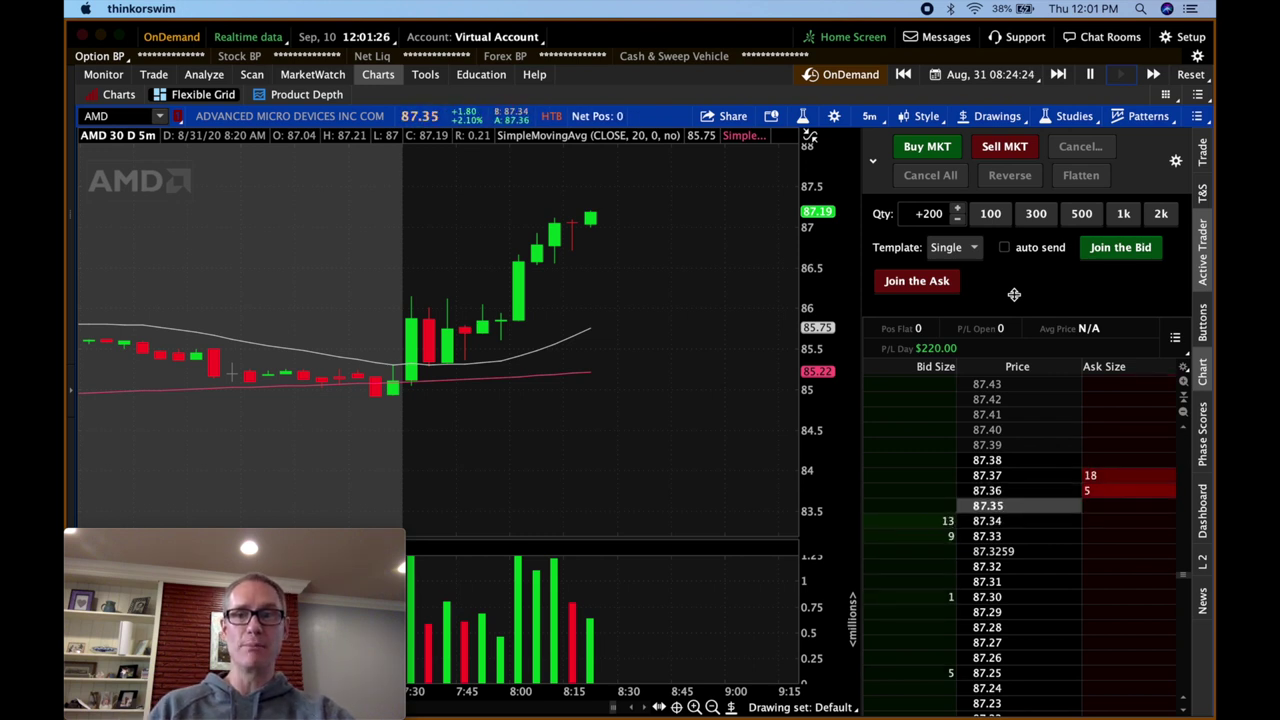
click(841, 76)
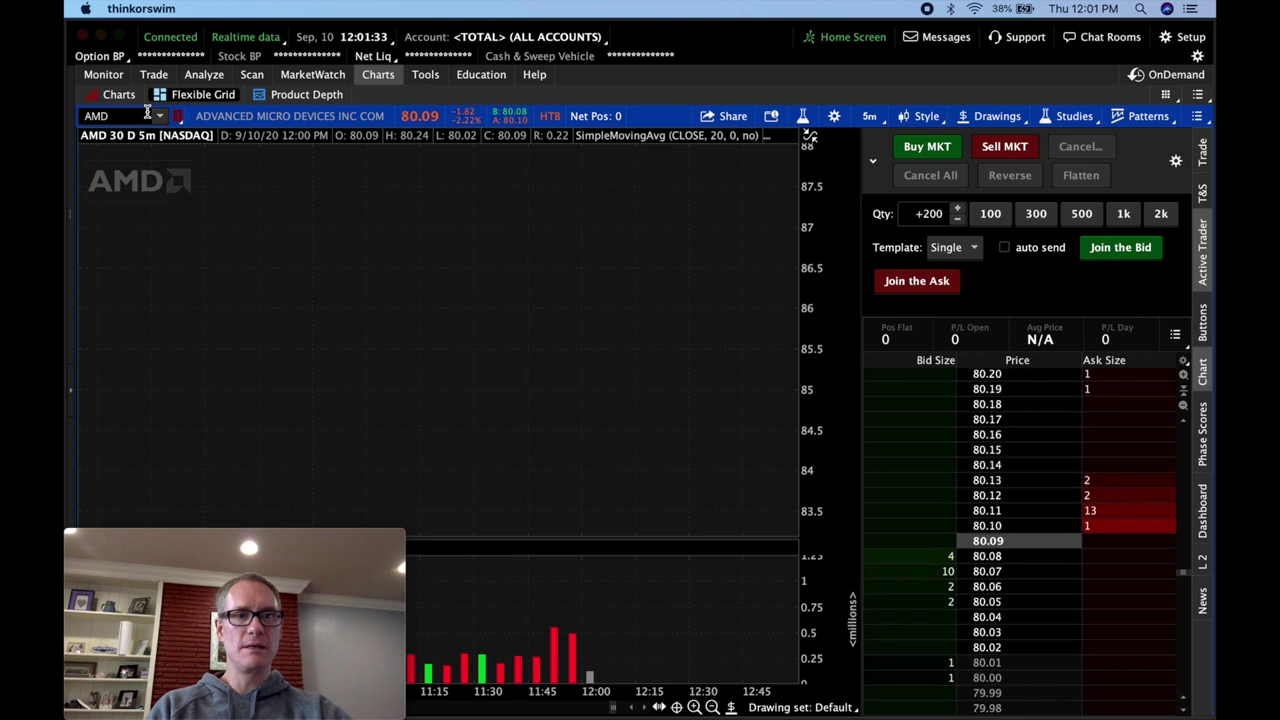
click(869, 117)
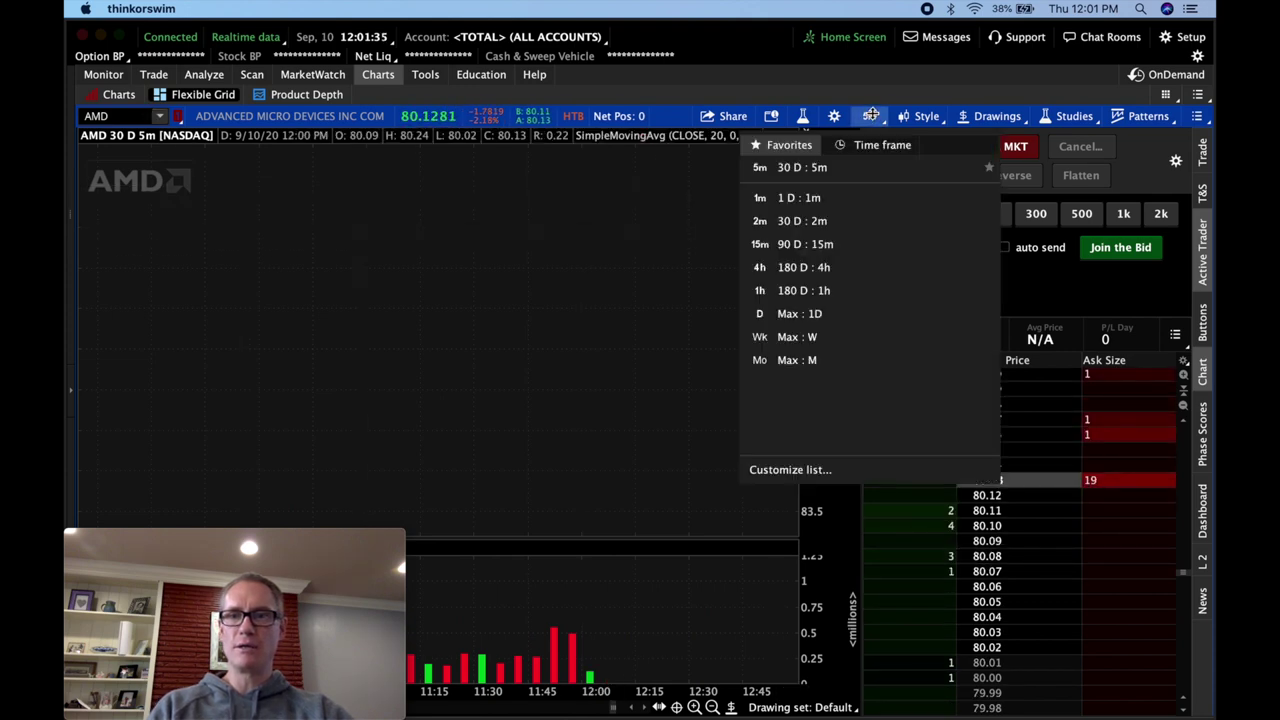
click(815, 198)
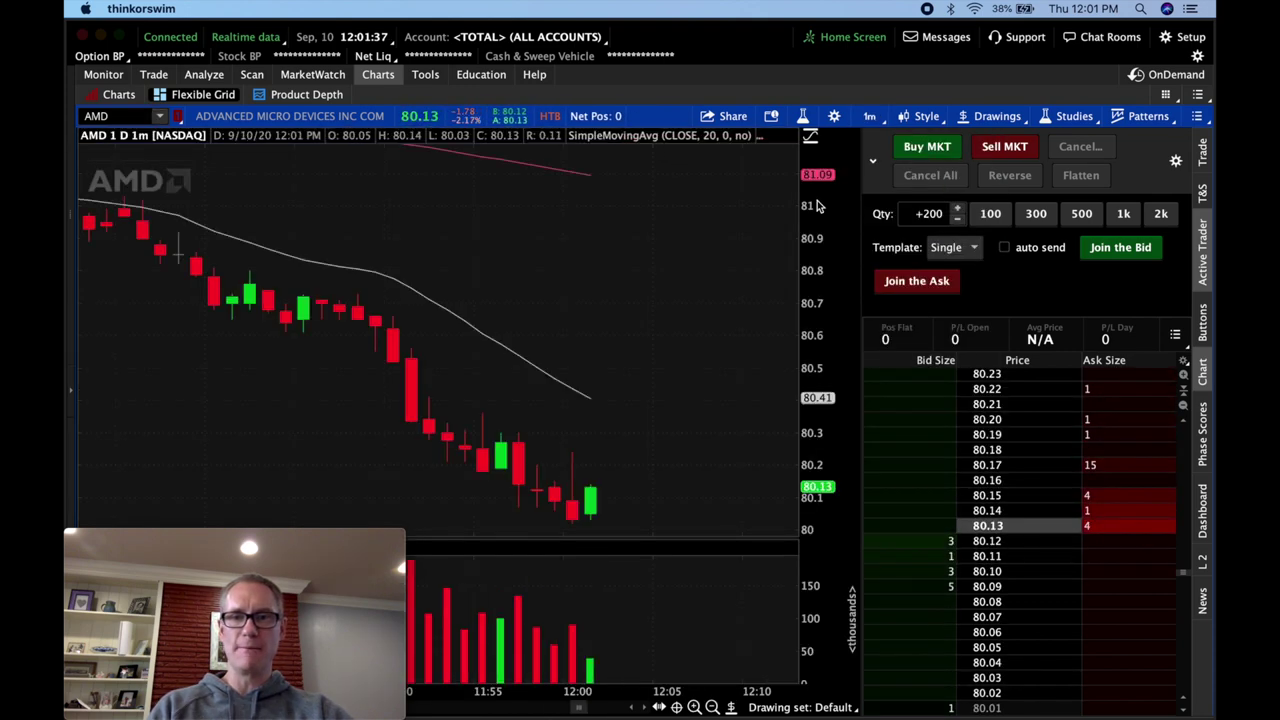
scroll(551, 280, left, 10)
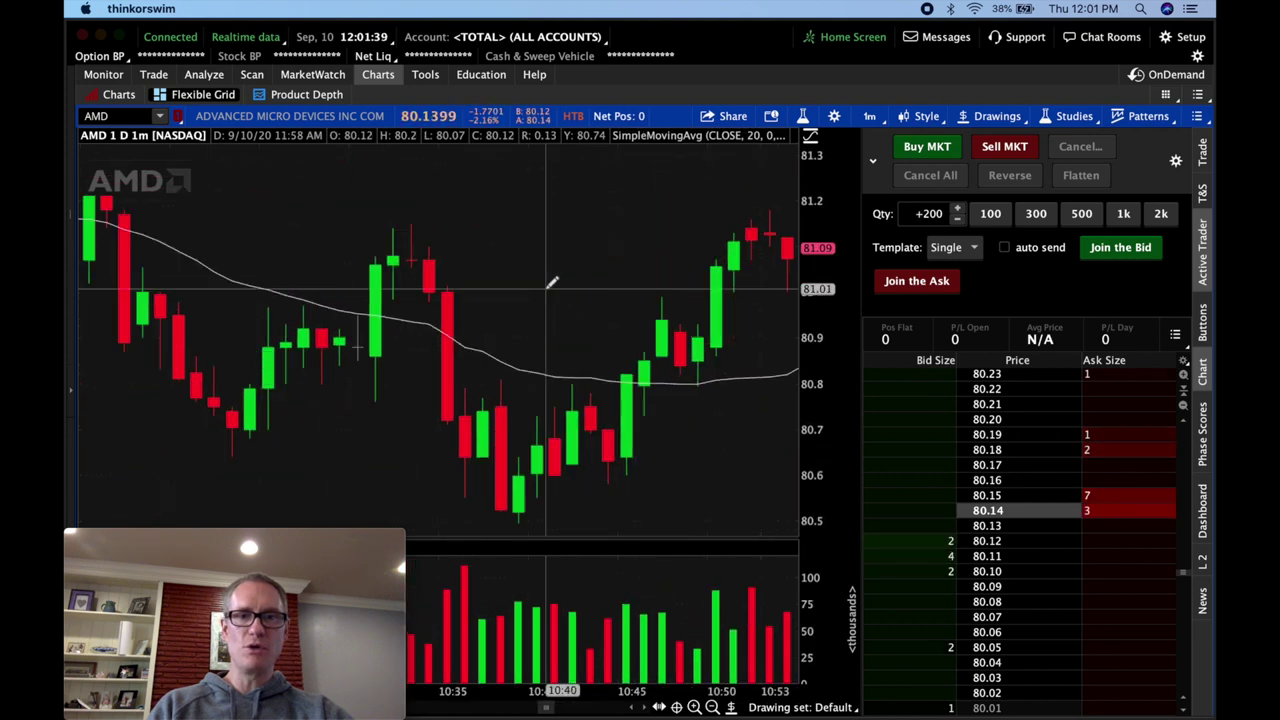
scroll(551, 280, left, 10)
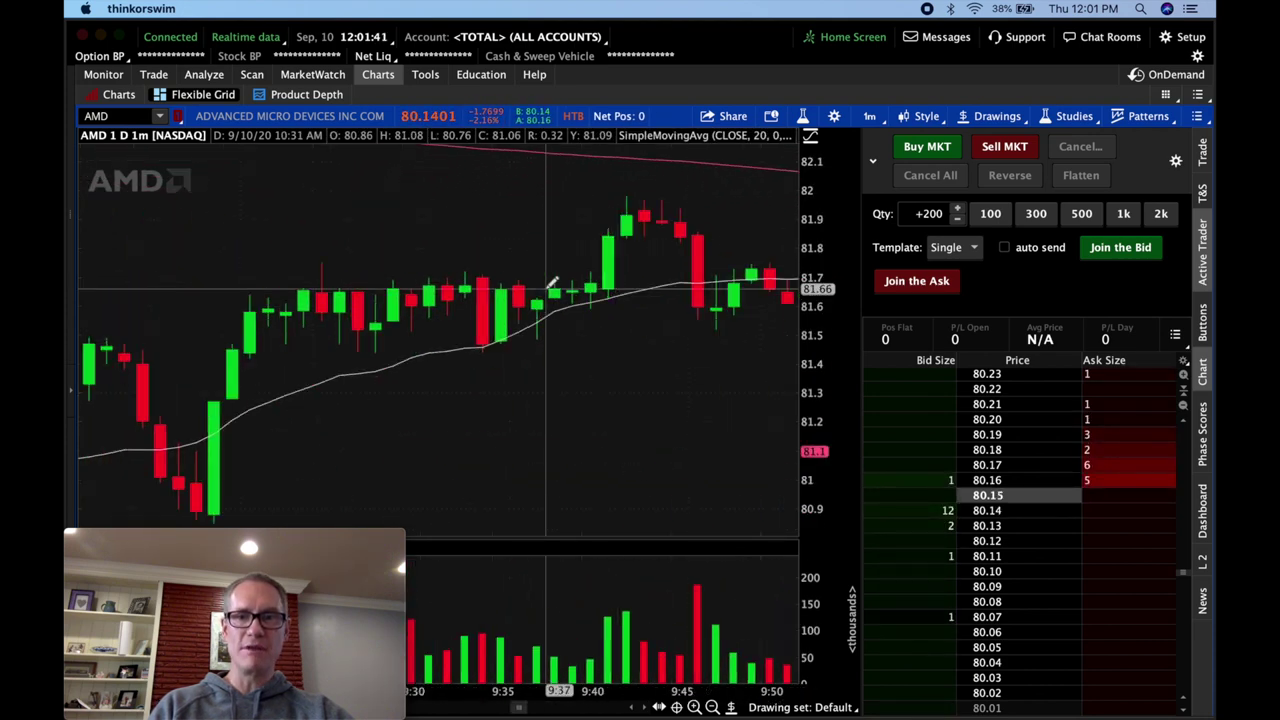
scroll(551, 283, left, 15)
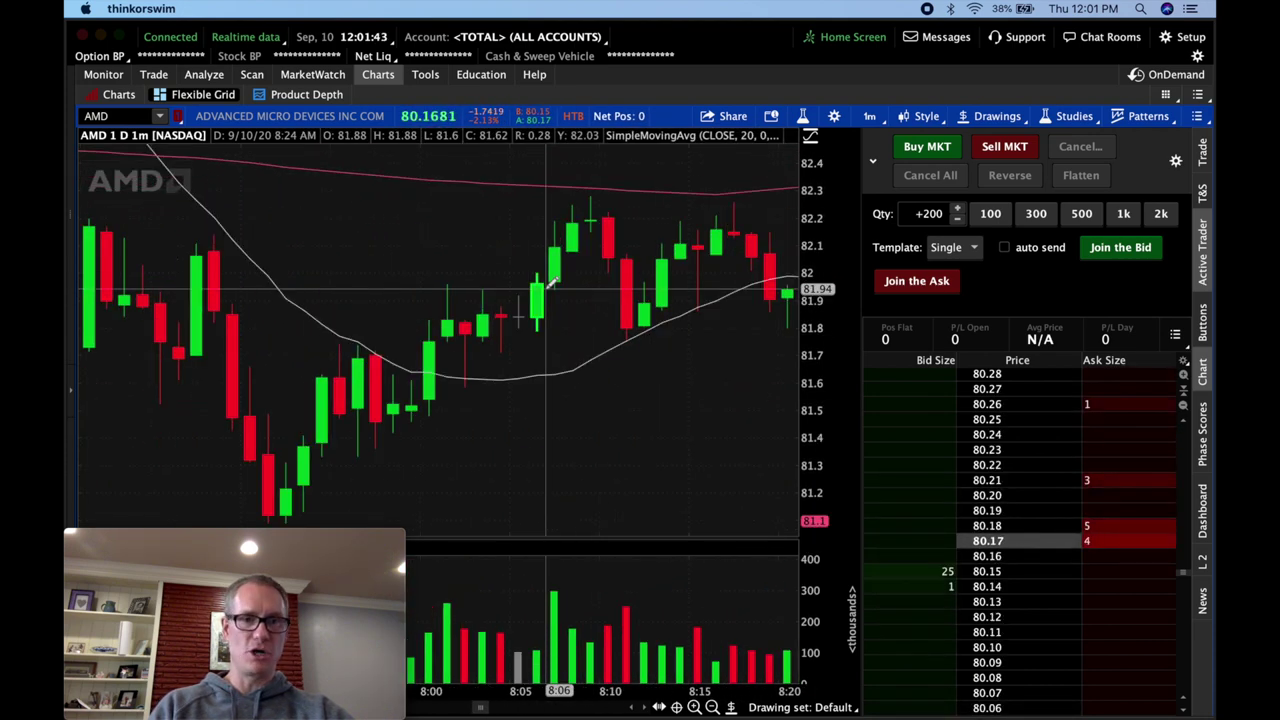
scroll(551, 283, left, 8)
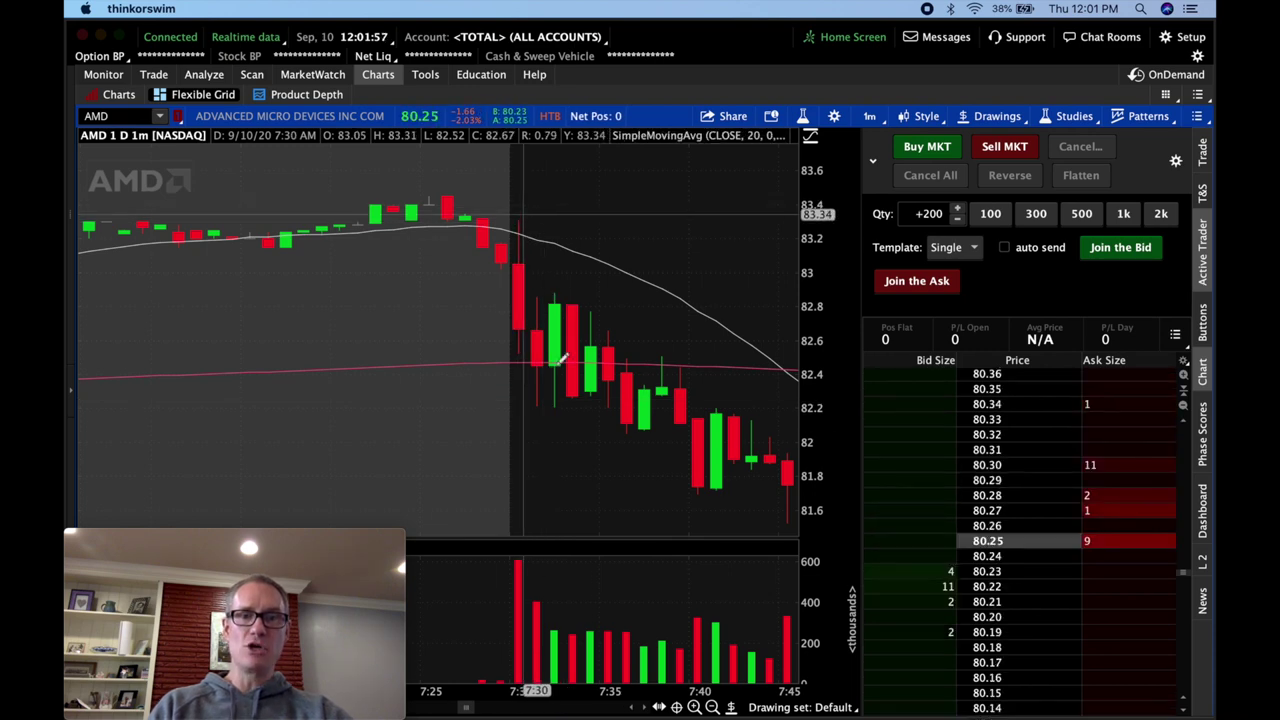
scroll(561, 323, down, 5)
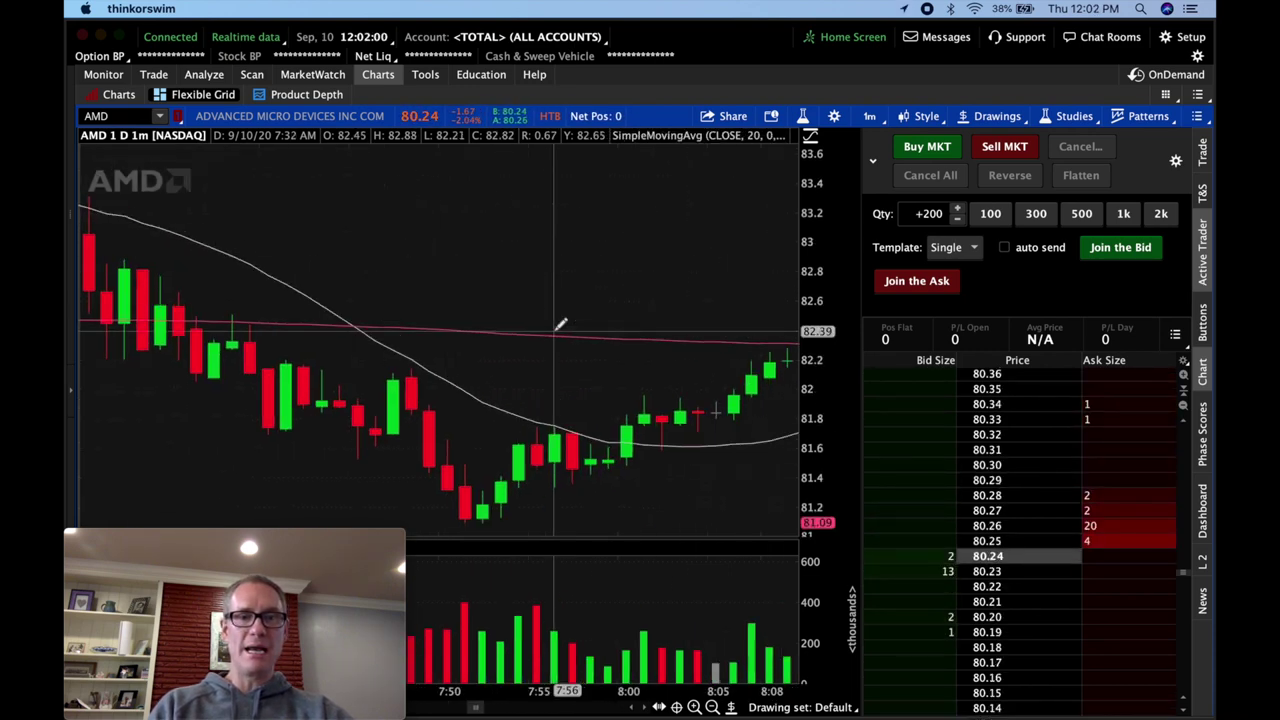
scroll(561, 323, up, 3)
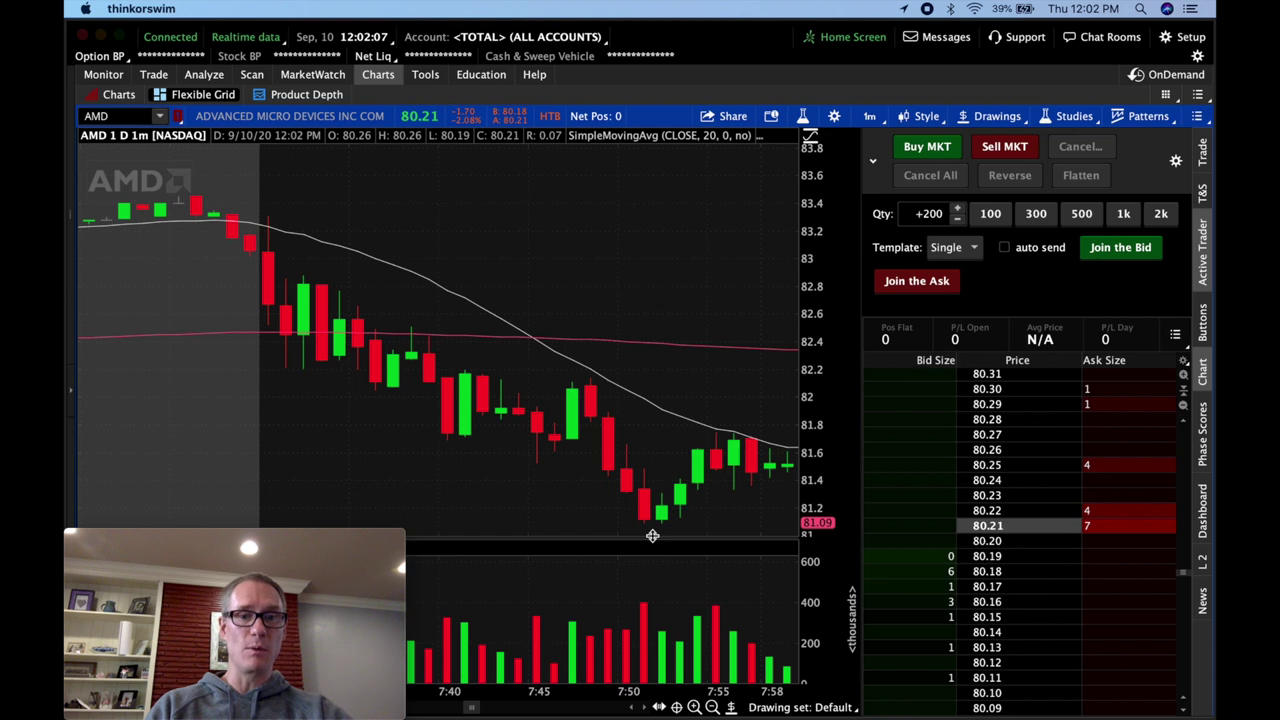
Step: Switch the AMD chart to 30 D : 2m and zoom into 6:40–8:22 AM
click(869, 116)
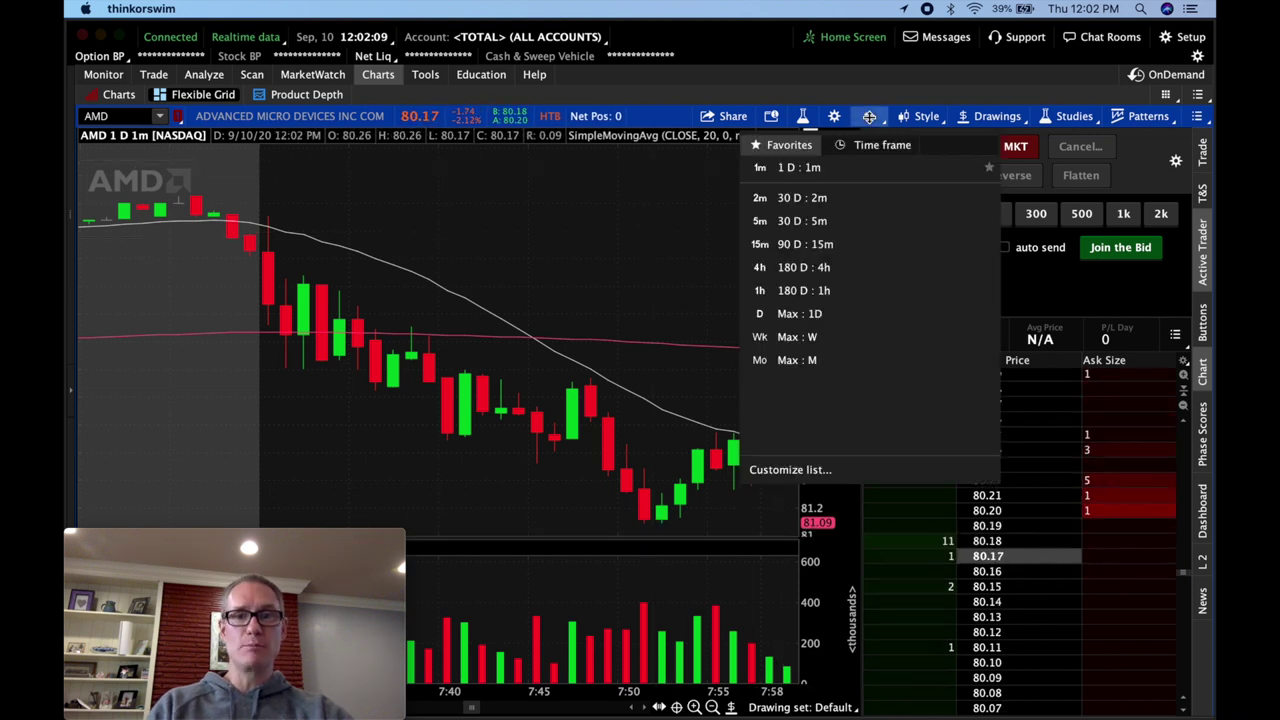
click(830, 196)
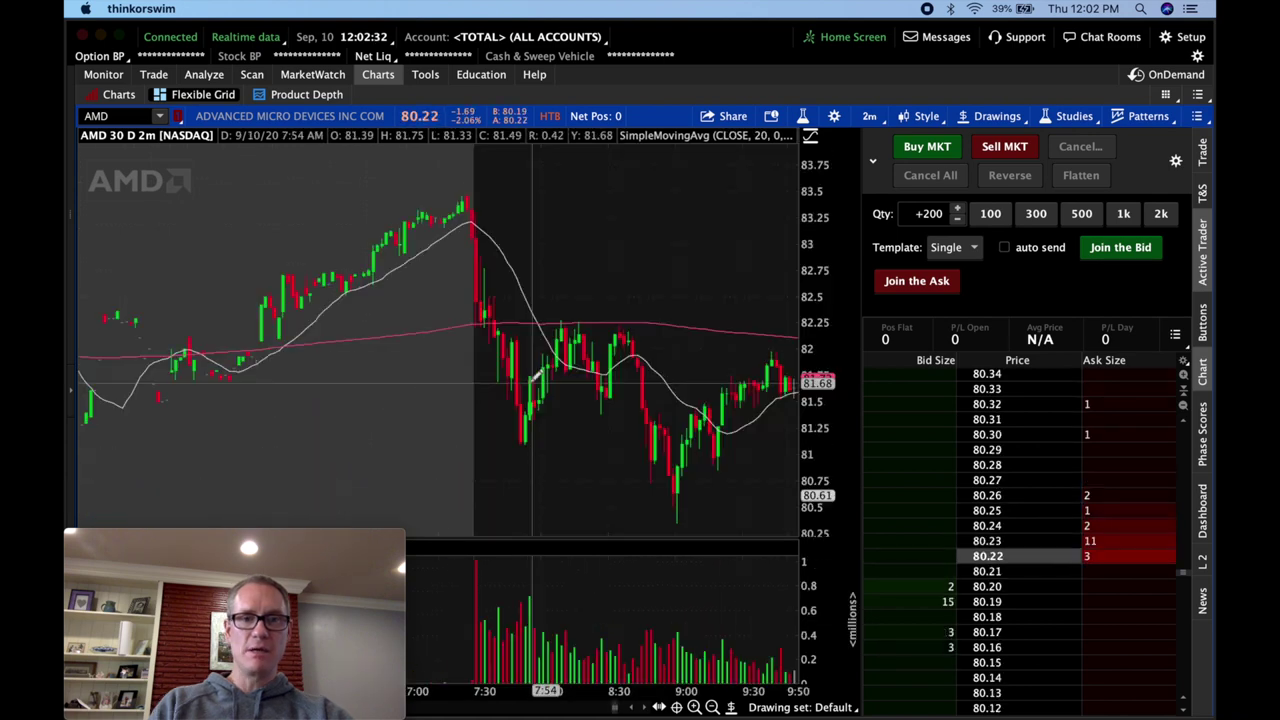
drag(371, 337, 667, 373)
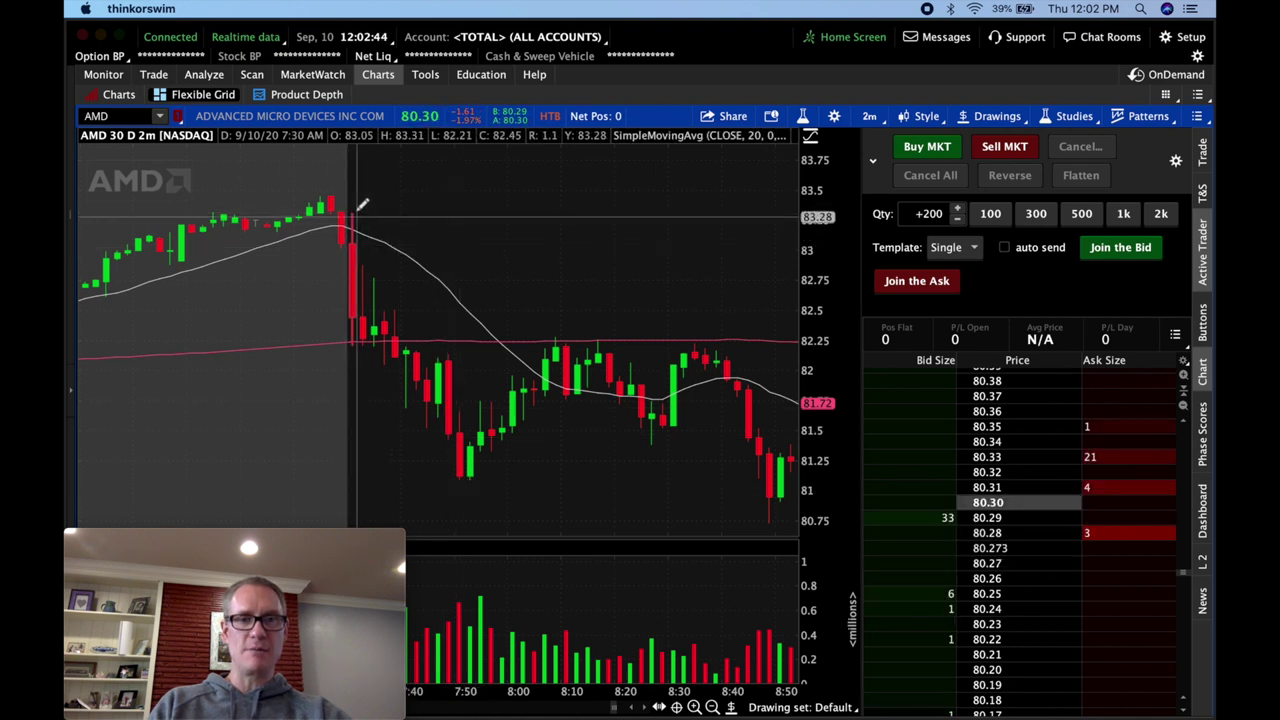
Step: Change the chart timeframe to 30 D : 5m
click(869, 117)
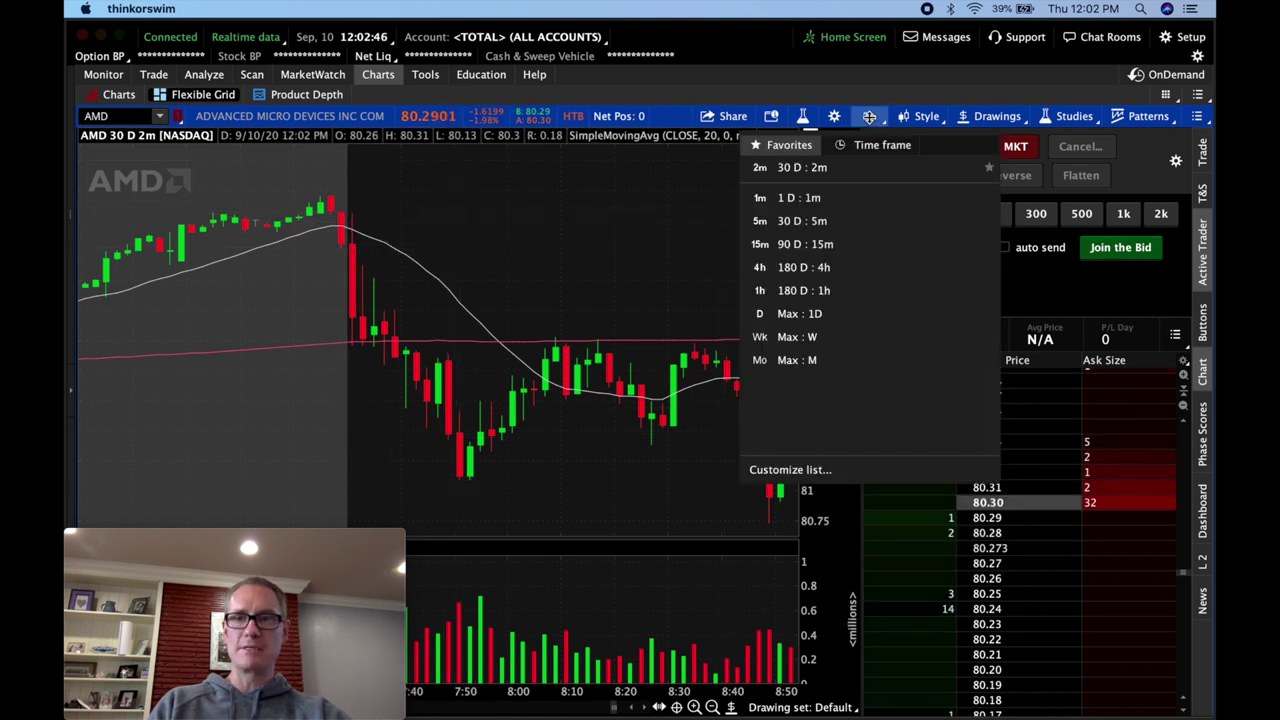
click(830, 222)
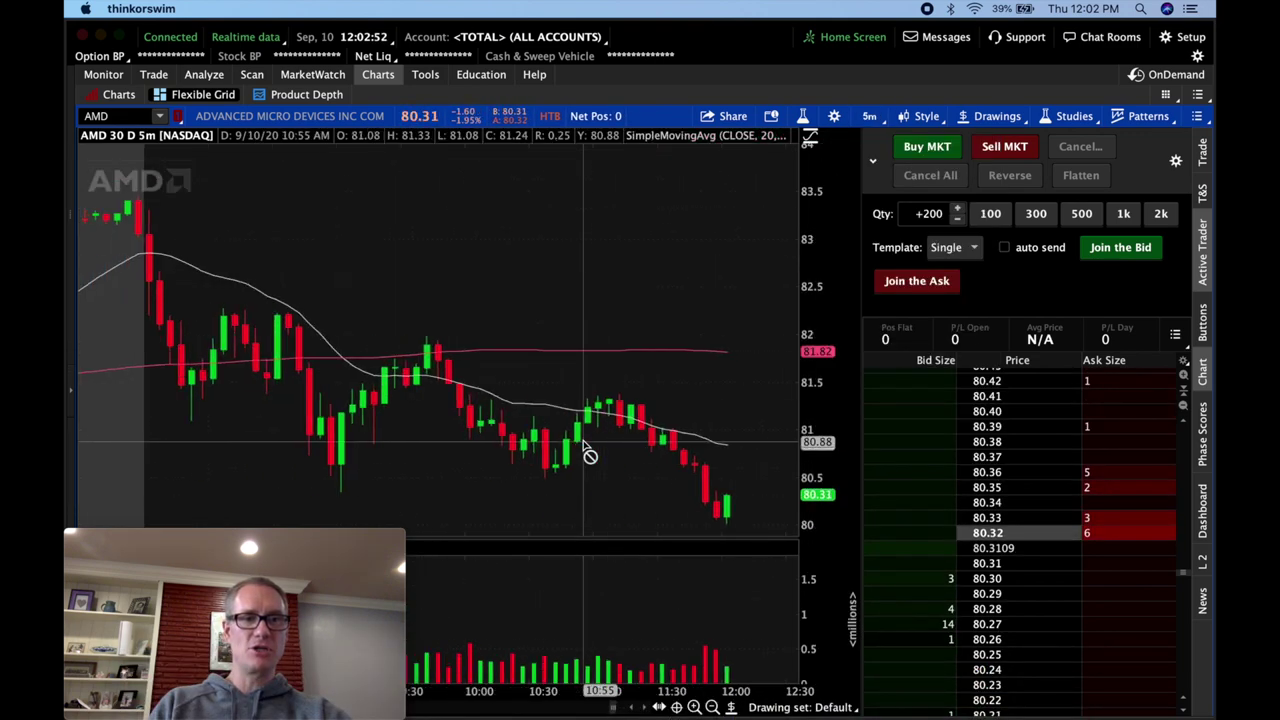
scroll(588, 453, up, 5)
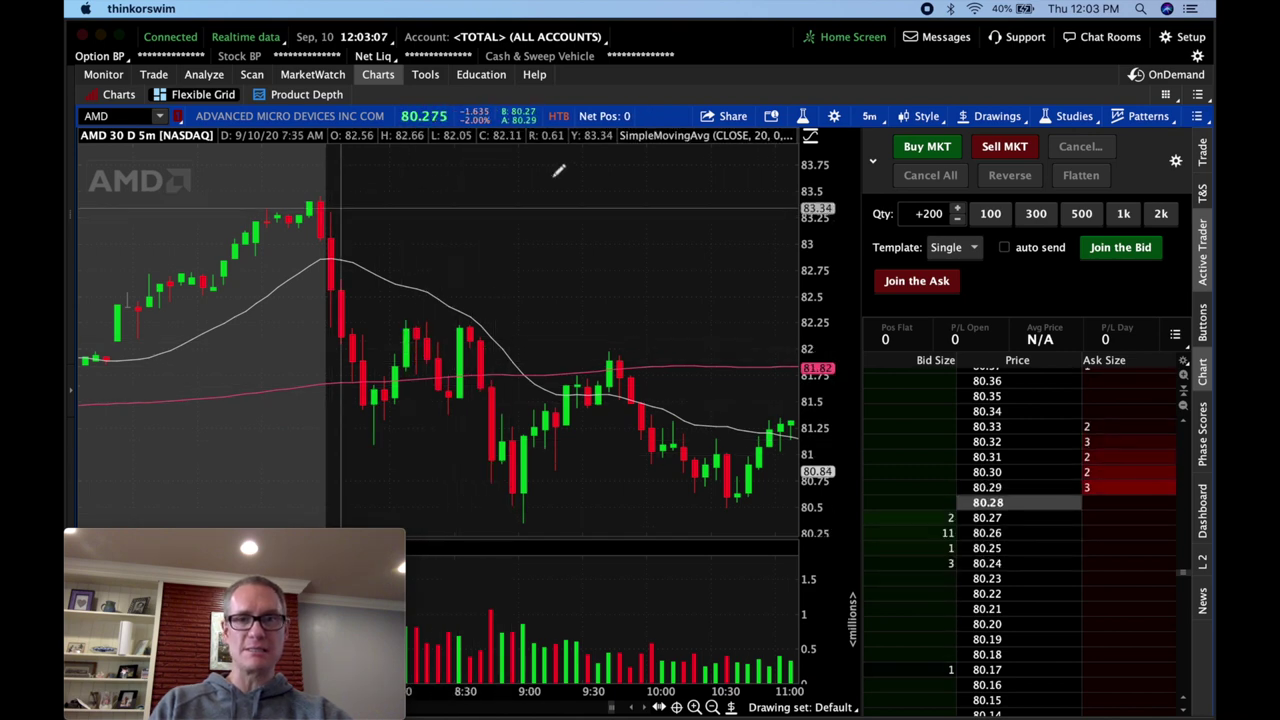
Step: Set the chart to 90 D : 15m and scroll to the latest September 10 bars
click(869, 116)
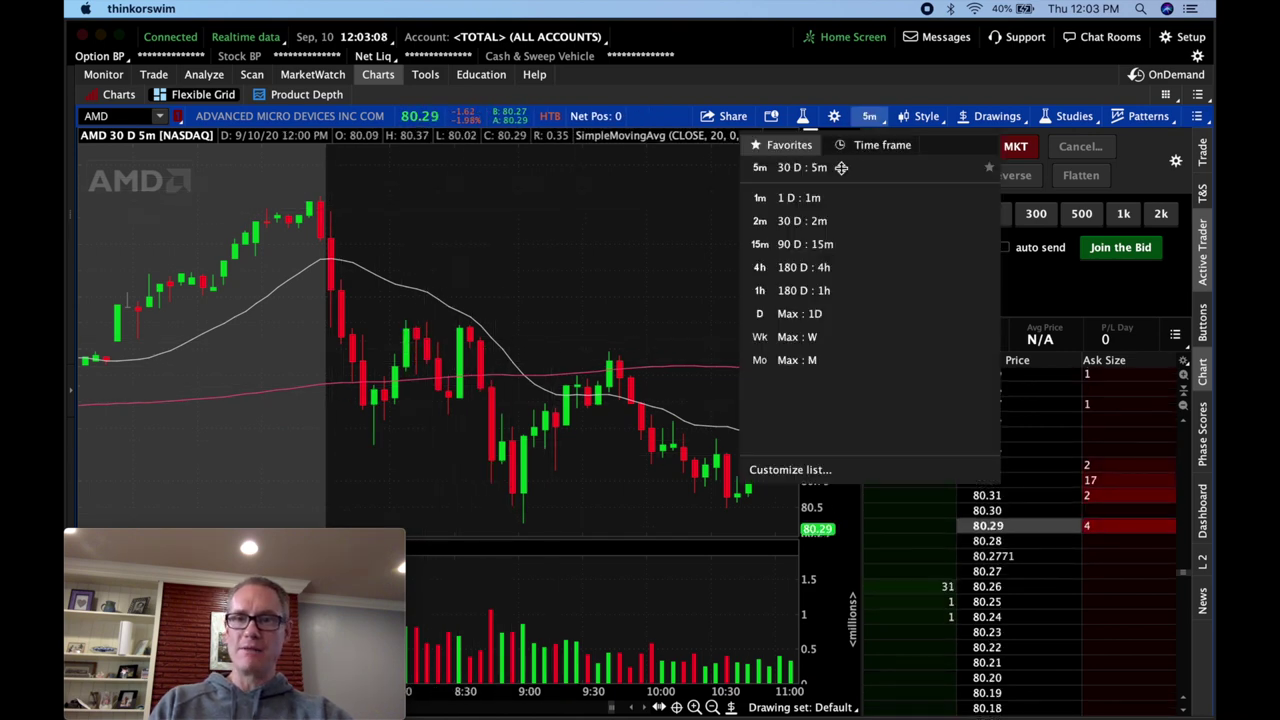
click(822, 244)
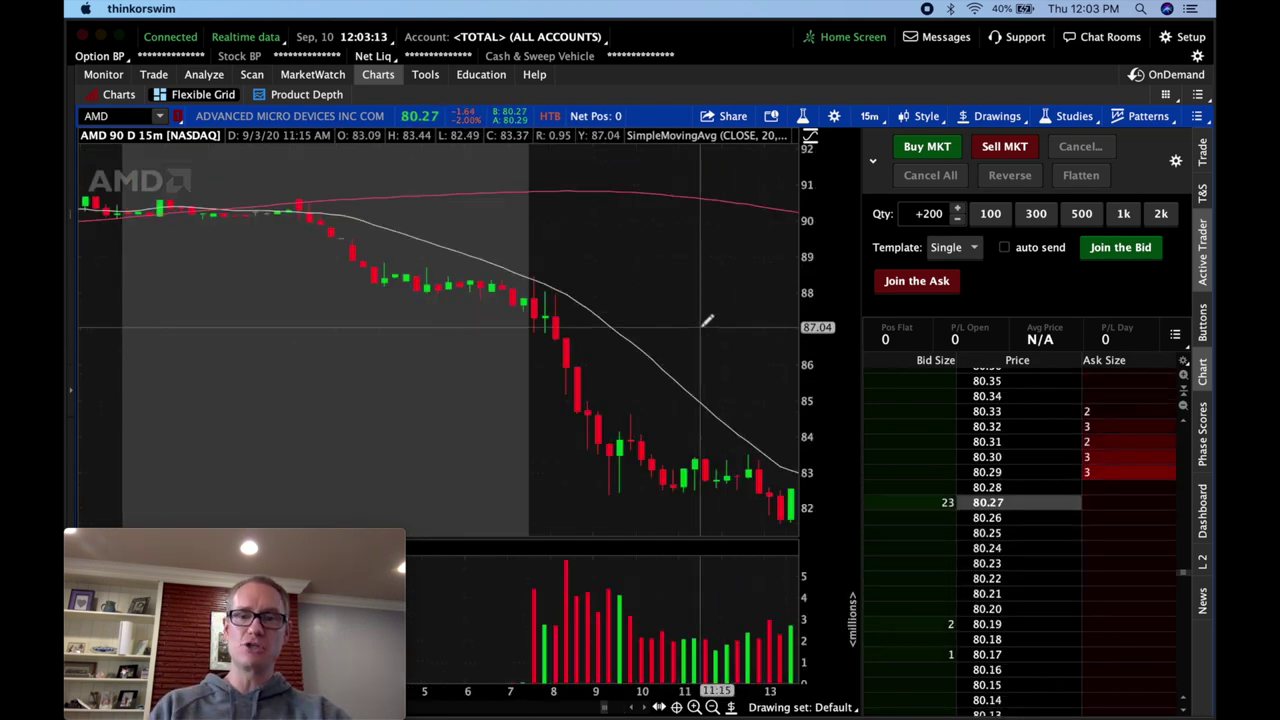
drag(603, 707, 660, 707)
scroll(535, 448, up, 5)
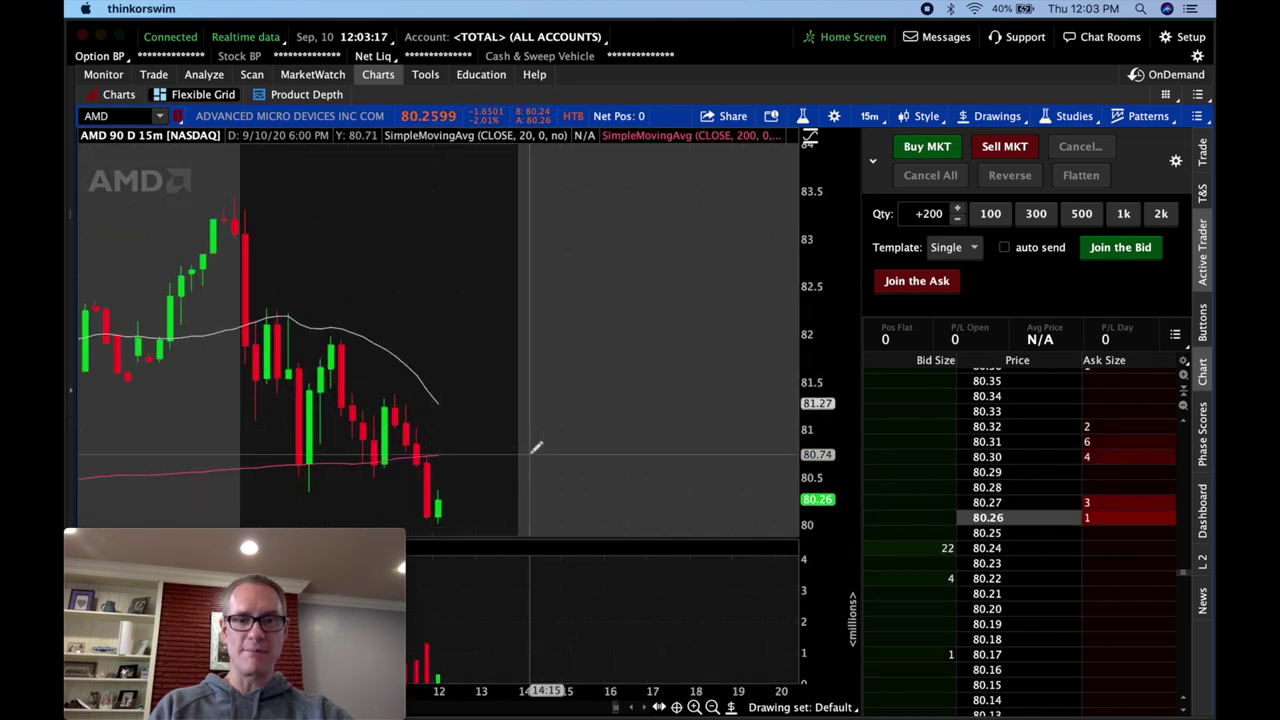
scroll(535, 448, up, 3)
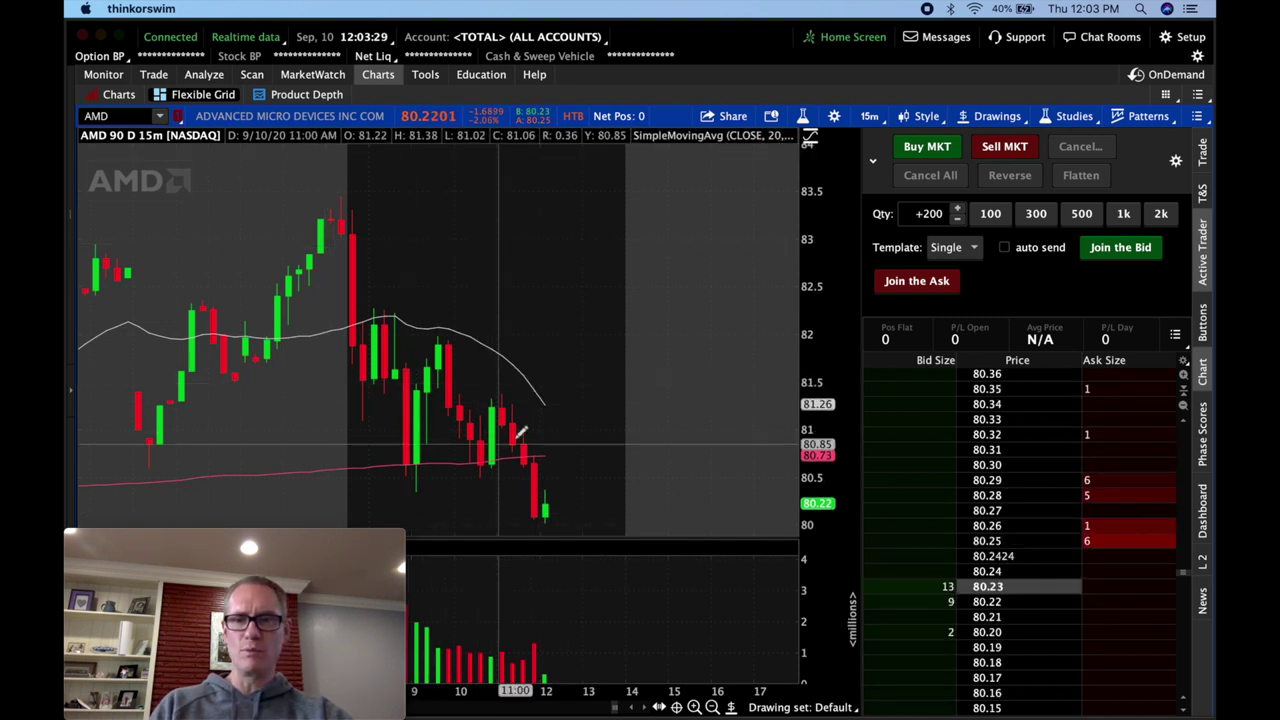
scroll(563, 423, left, 3)
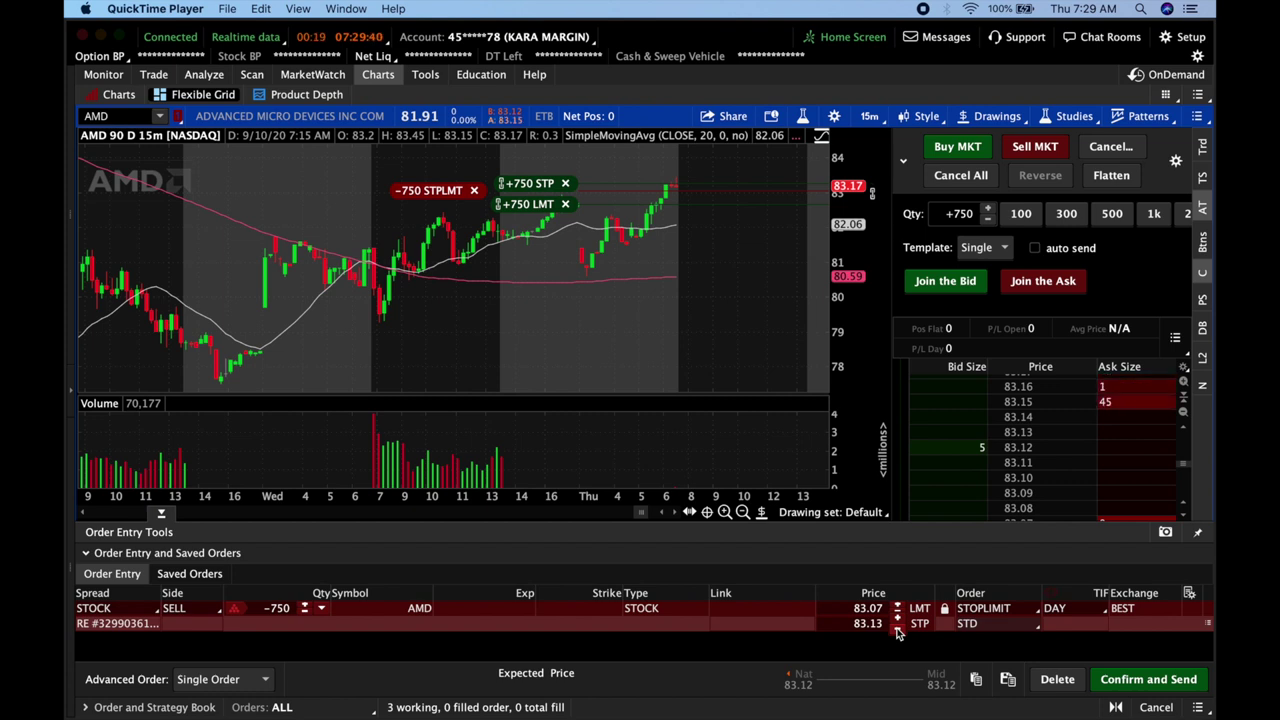
Step: Revise the 750-share short to 83.10 stop, 83.00 limit, send it, then flatten at market
click(897, 629)
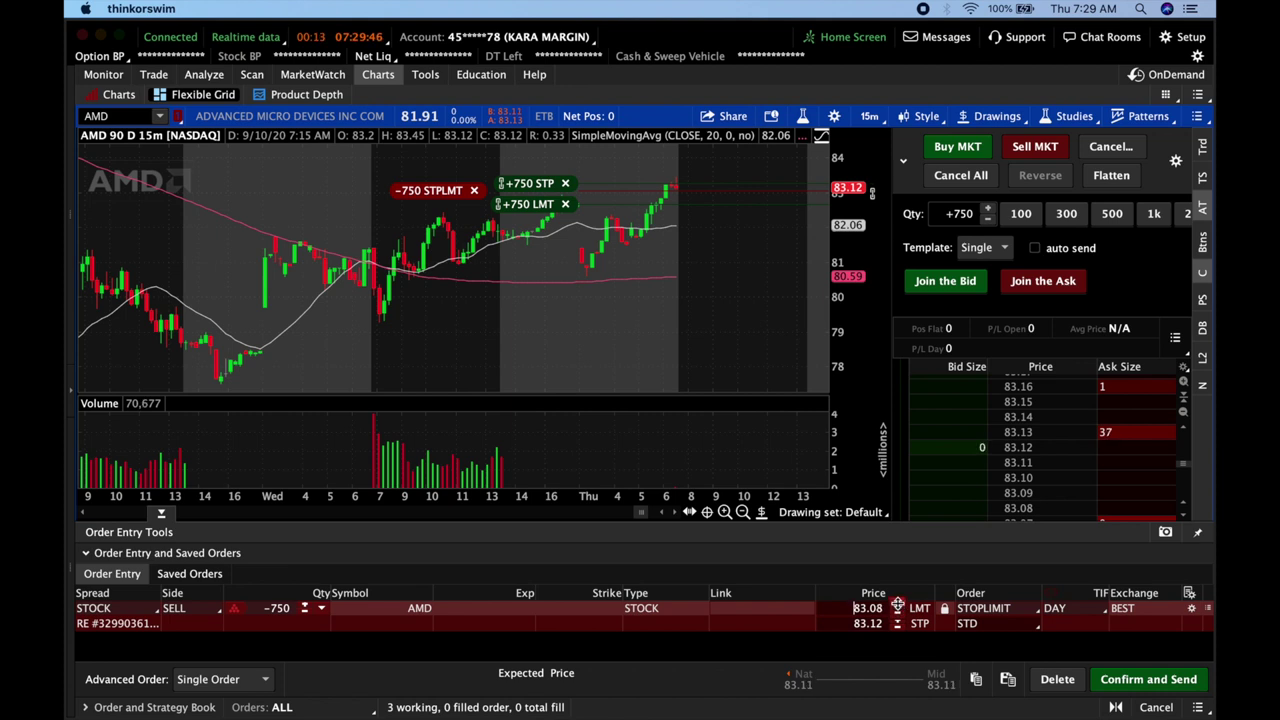
click(898, 610)
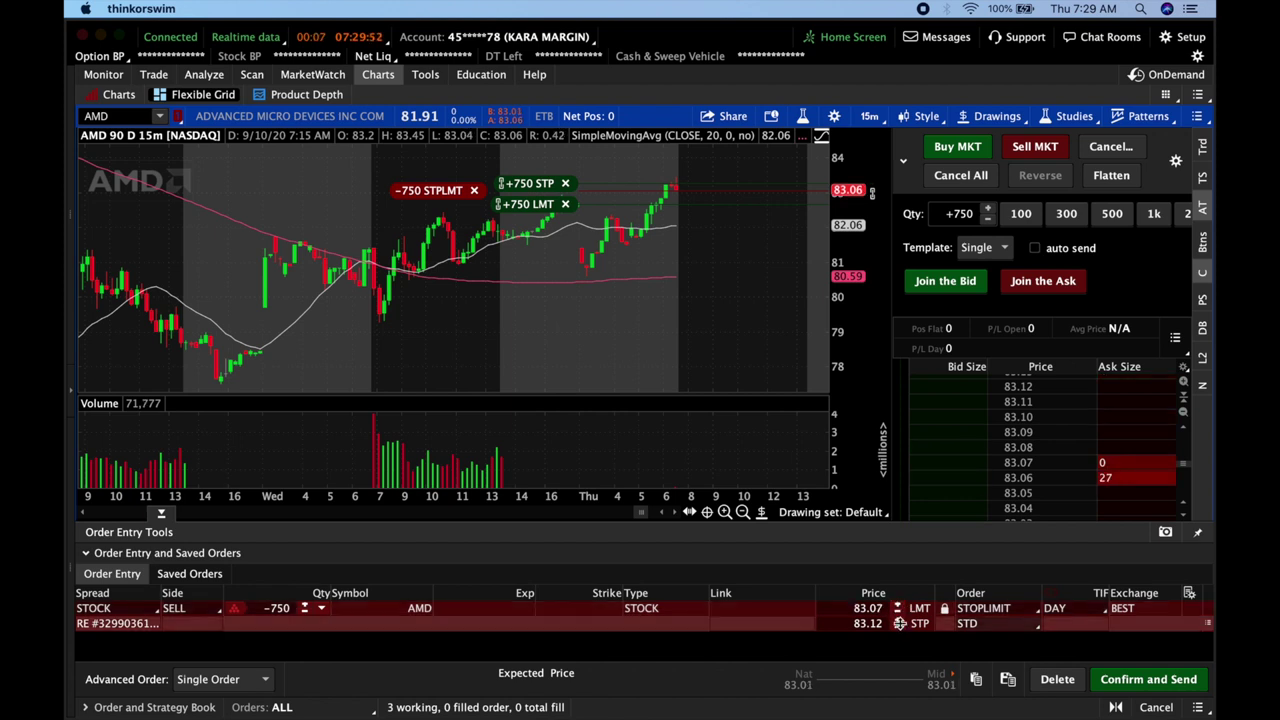
click(897, 628)
click(897, 628)
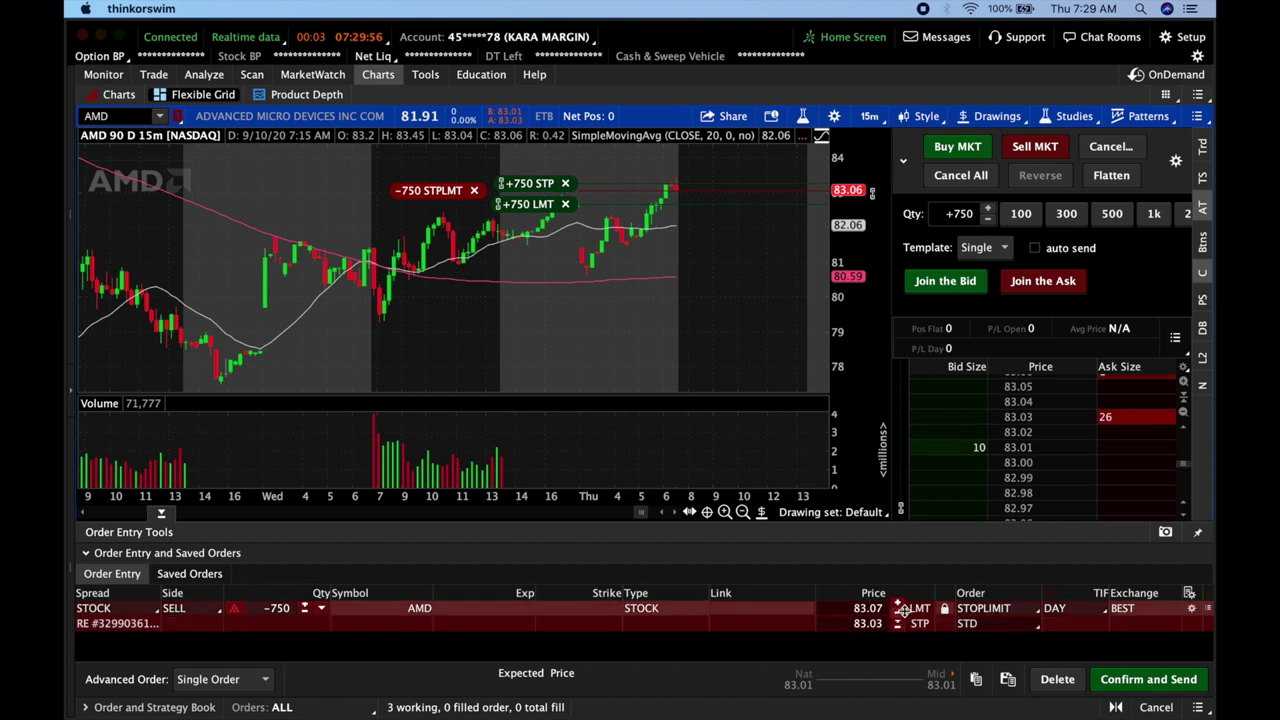
click(897, 614)
click(897, 614)
click(897, 614)
click(897, 614)
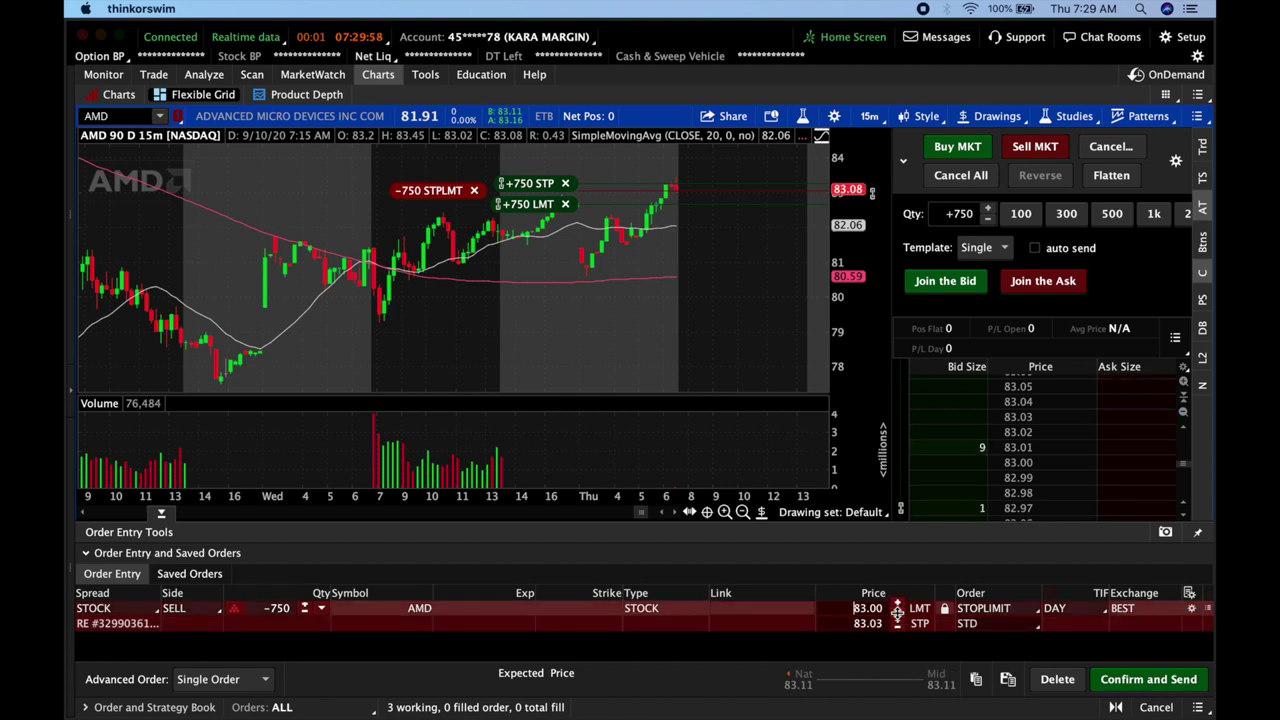
click(897, 614)
click(1120, 681)
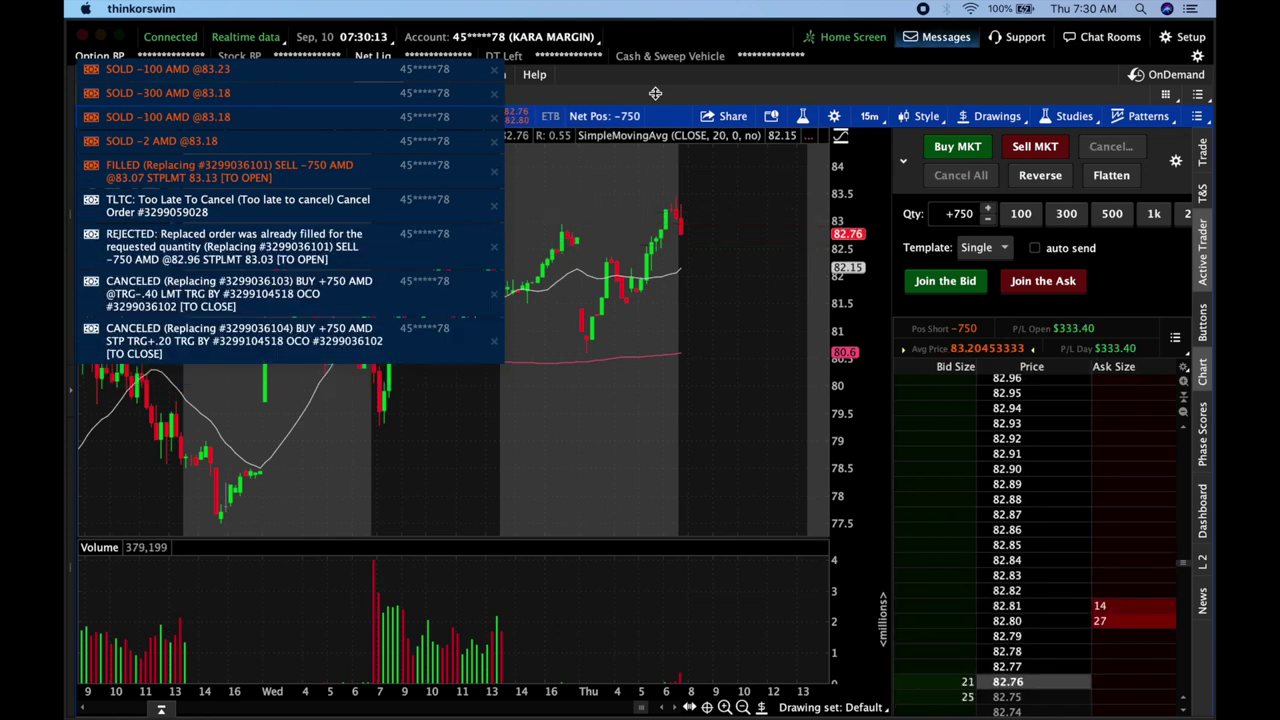
click(1118, 177)
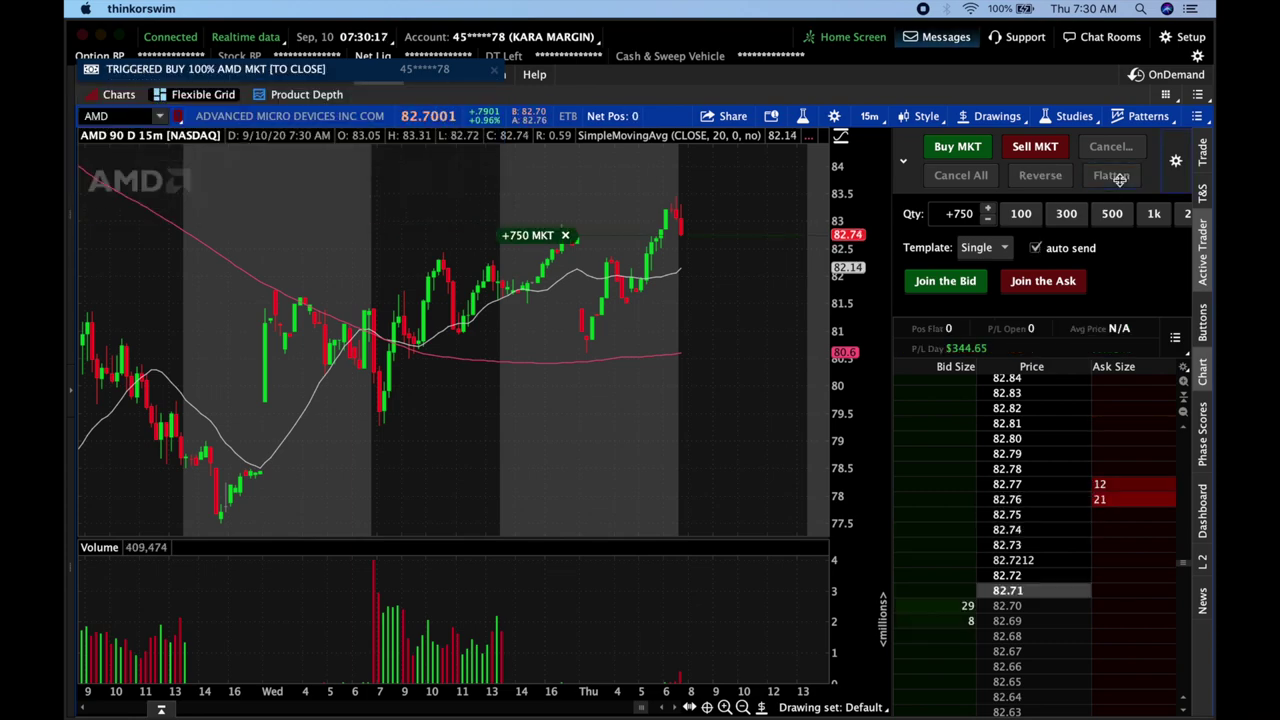